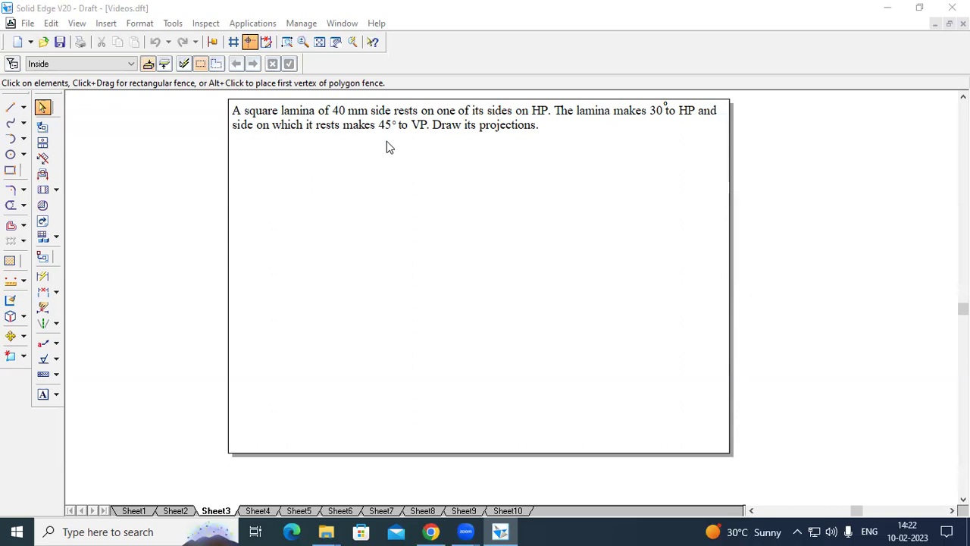
- Pick the Line tool with Sheet3's 40 mm square lamina problem statement displayed
{"action": "left_click", "coordinate": [11, 107]}
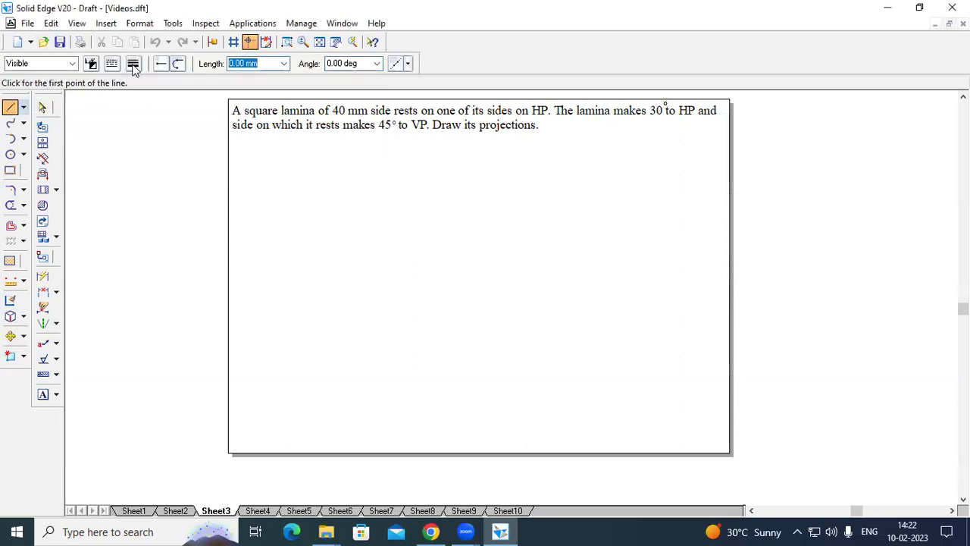
- Draw a long horizontal XY reference line across the sheet at 0.13 mm width
{"action": "left_click", "coordinate": [134, 64]}
{"action": "left_click", "coordinate": [150, 81]}
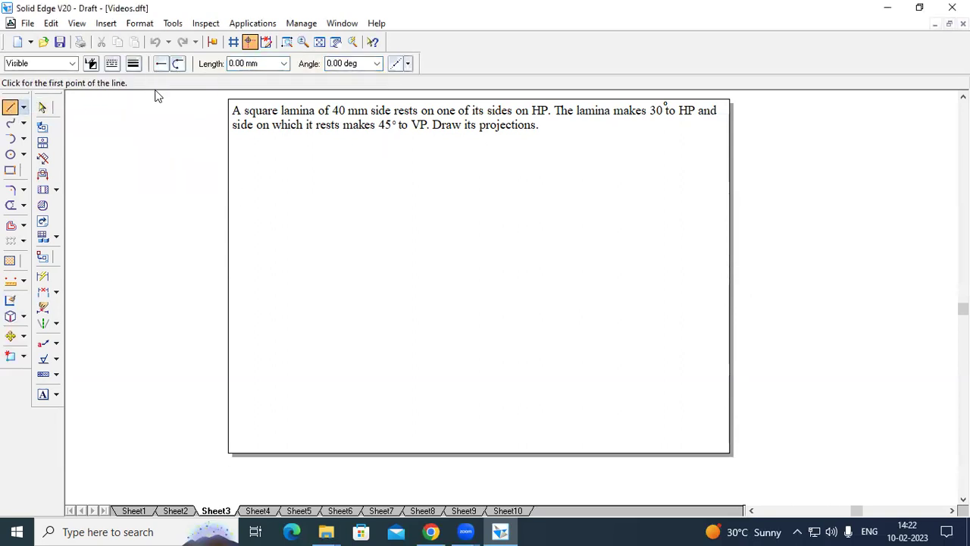
{"action": "left_click", "coordinate": [245, 272]}
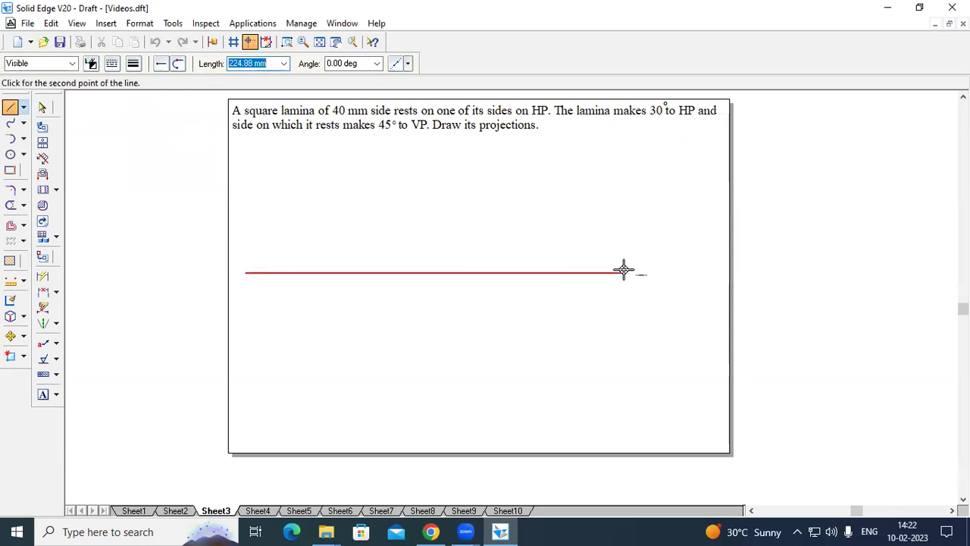
{"action": "left_click", "coordinate": [704, 272]}
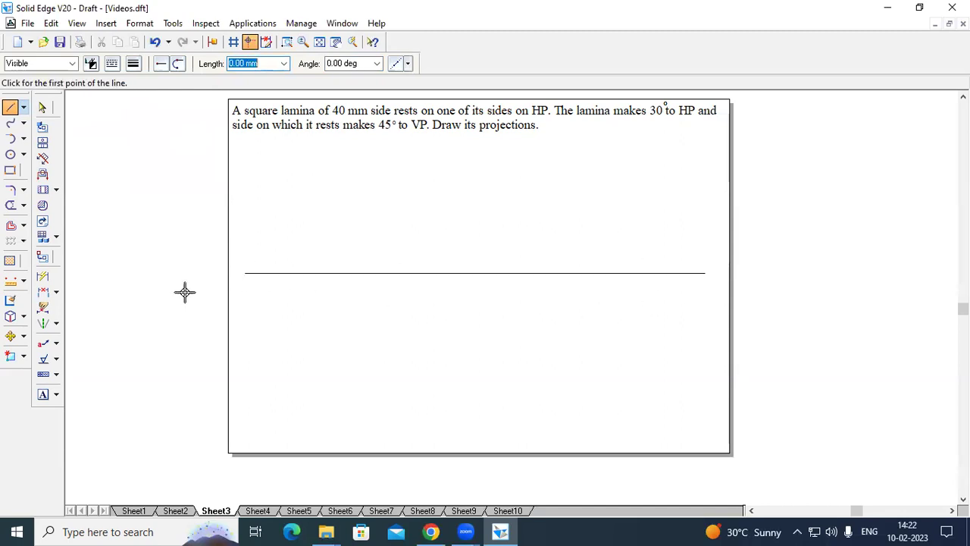
- Label the reference line's left end X and right end Y in 5 mm text
{"action": "left_click", "coordinate": [43, 396]}
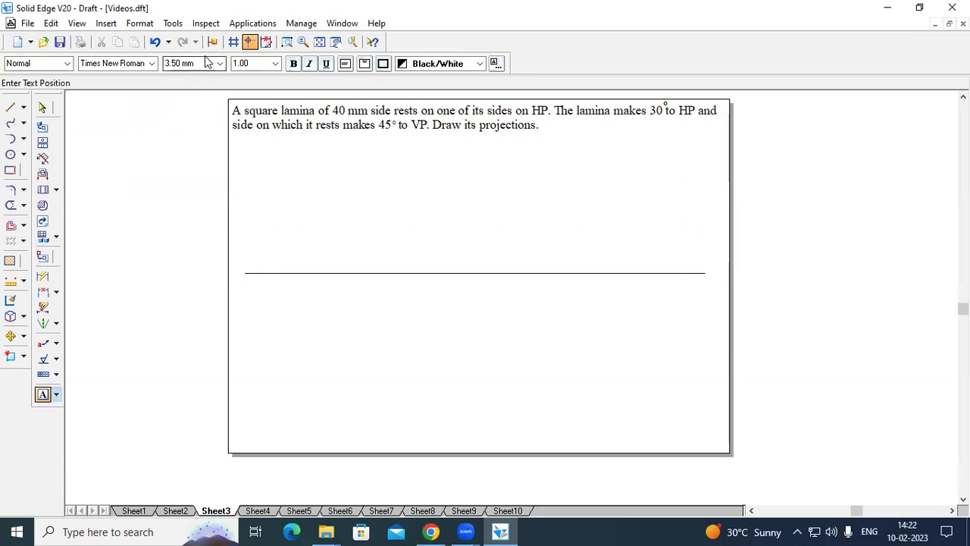
{"action": "type", "text": "5"}
{"action": "key", "text": "Return"}
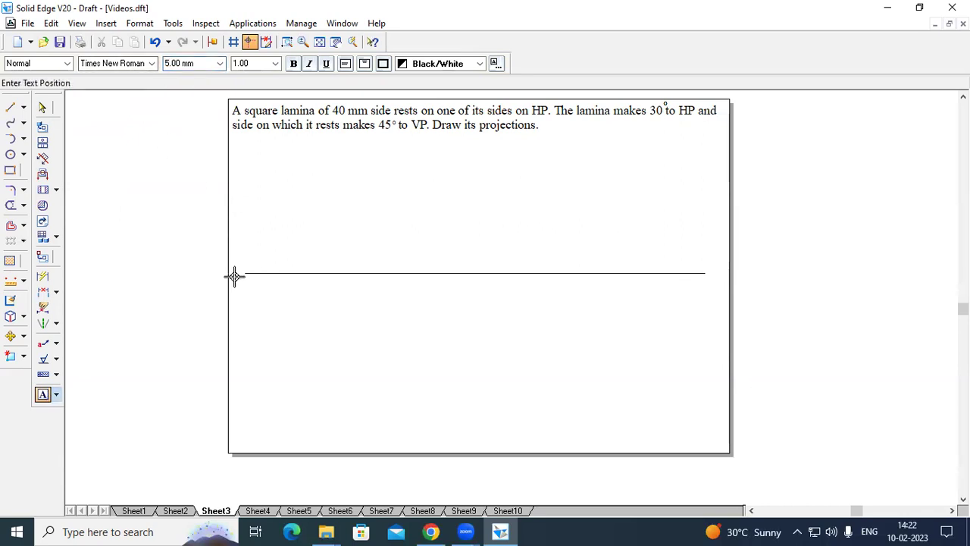
{"action": "left_click", "coordinate": [233, 275]}
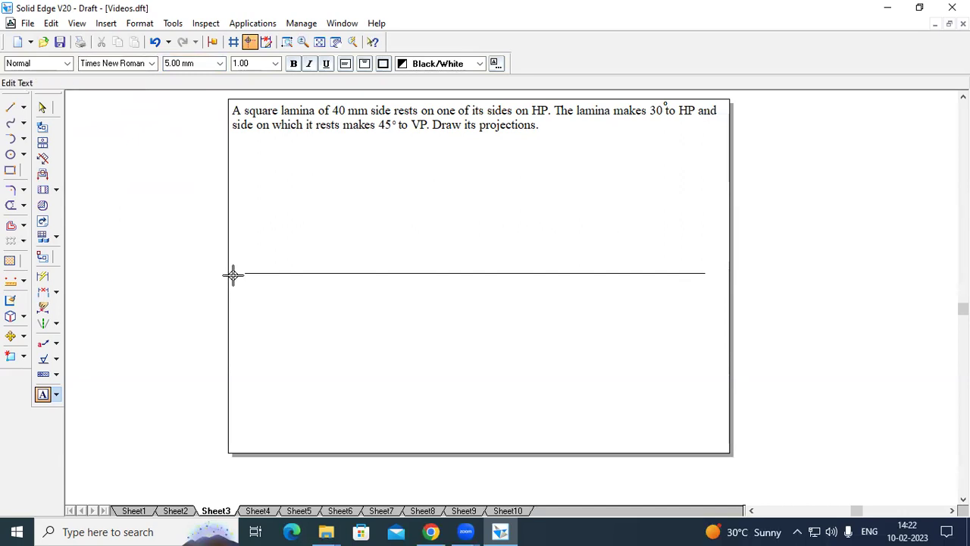
{"action": "type", "text": "X"}
{"action": "left_click", "coordinate": [715, 283]}
{"action": "type", "text": "Y"}
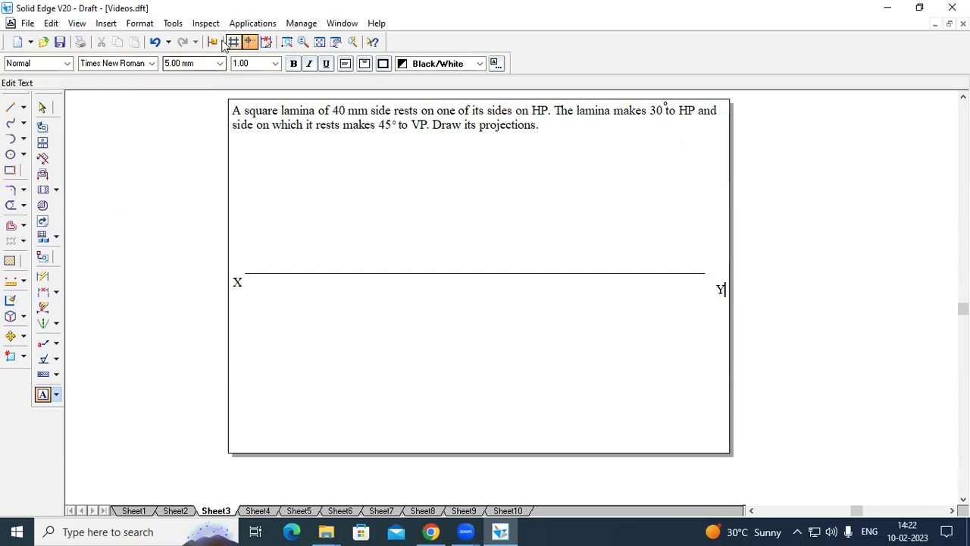
{"action": "left_click", "coordinate": [9, 169]}
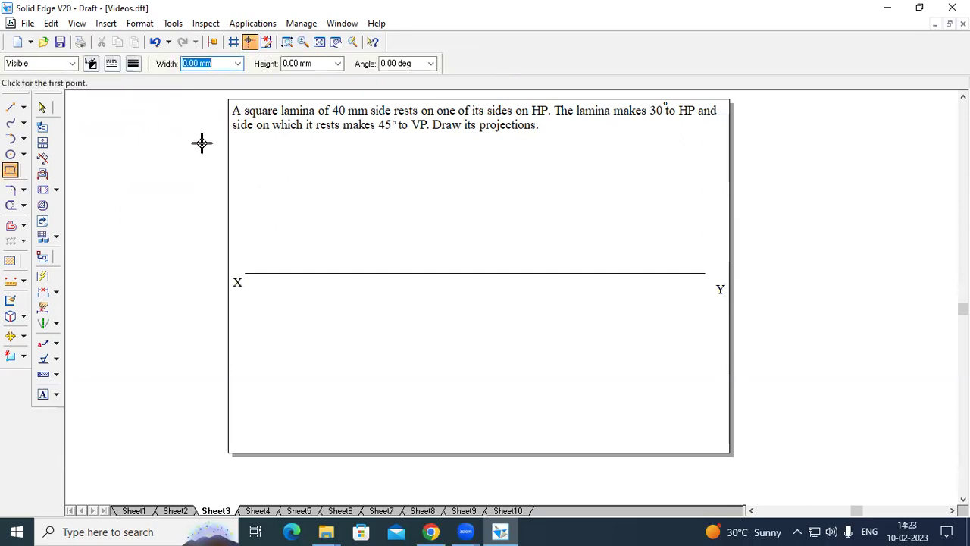
- Draw a 40 × 40 mm square just below the left end of the XY line
{"action": "type", "text": "4"}
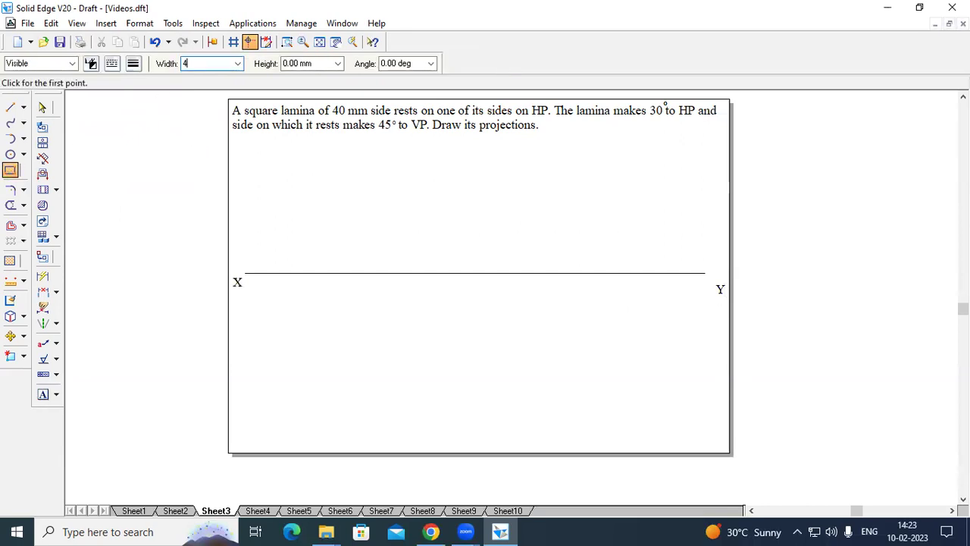
{"action": "type", "text": "0"}
{"action": "key", "text": "Tab"}
{"action": "type", "text": "4"}
{"action": "type", "text": "00"}
{"action": "key", "text": "Tab"}
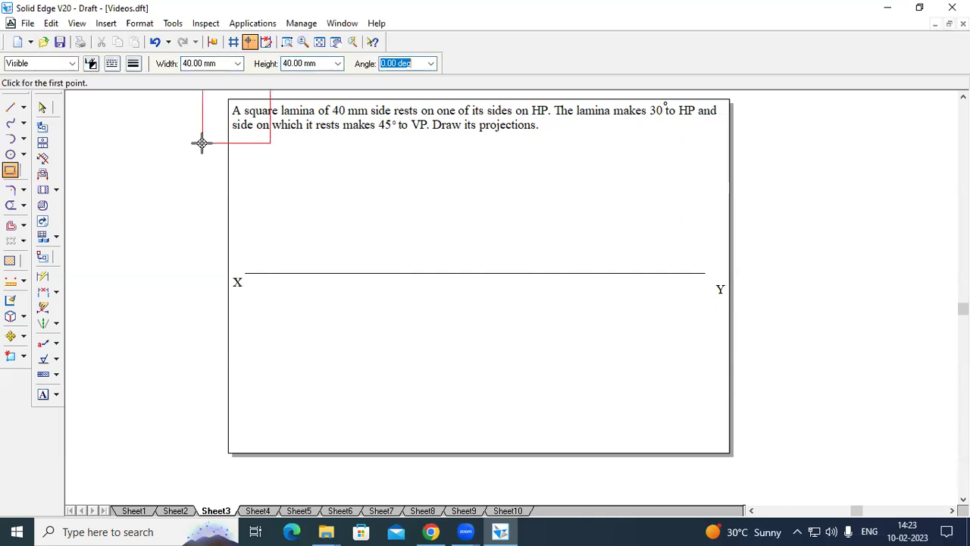
{"action": "left_click", "coordinate": [272, 356]}
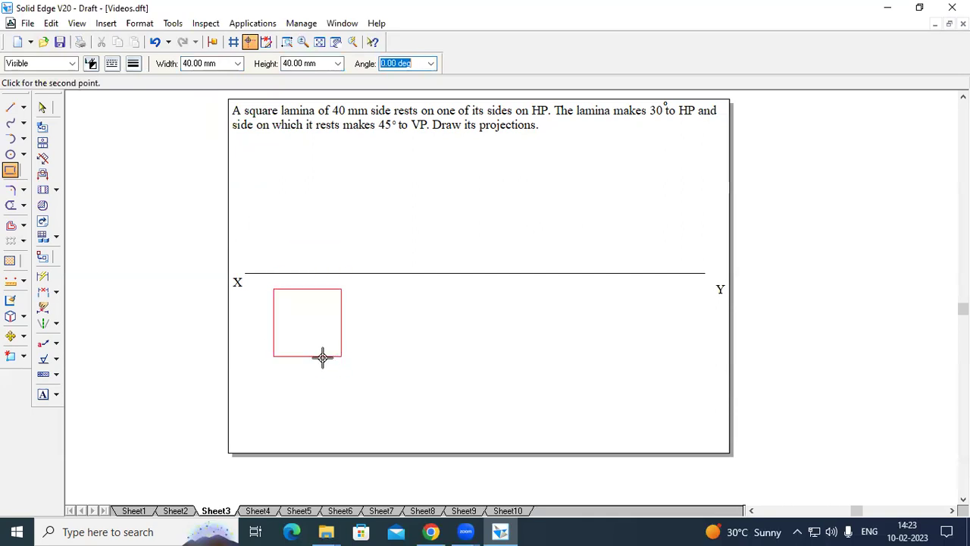
{"action": "left_click", "coordinate": [338, 354]}
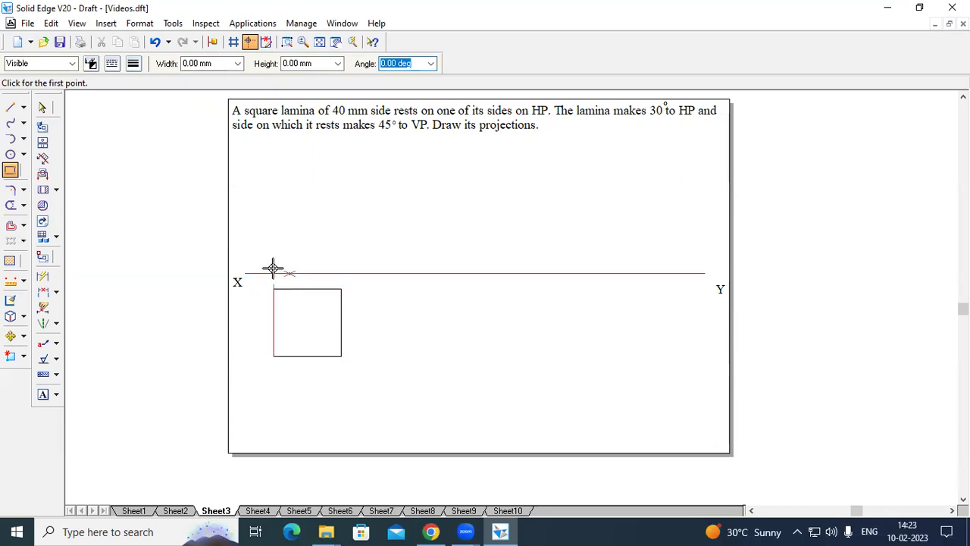
- Give all four sides of the square a 0.50 mm line width
{"action": "left_click", "coordinate": [43, 107]}
{"action": "left_click_drag", "start_coordinate": [382, 286], "coordinate": [259, 376]}
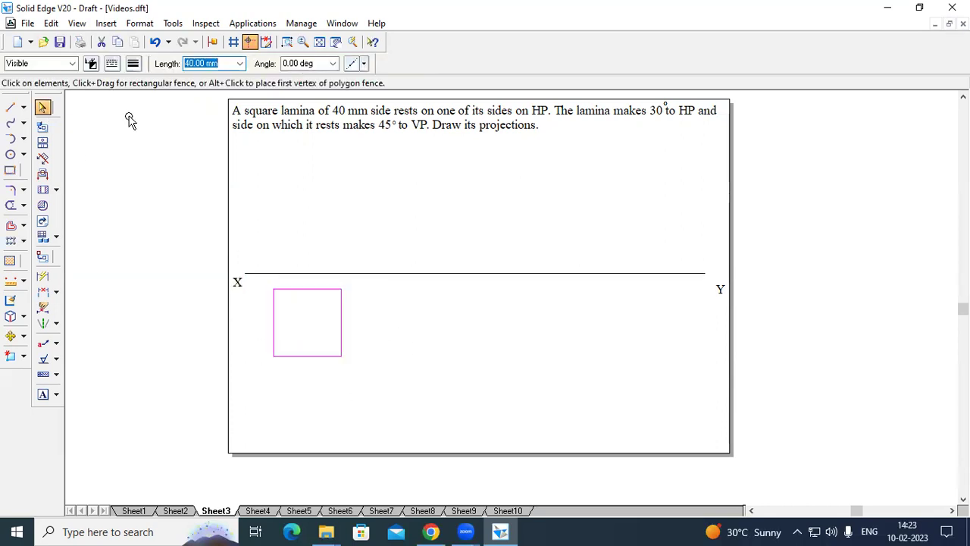
{"action": "left_click", "coordinate": [134, 63]}
{"action": "left_click", "coordinate": [156, 118]}
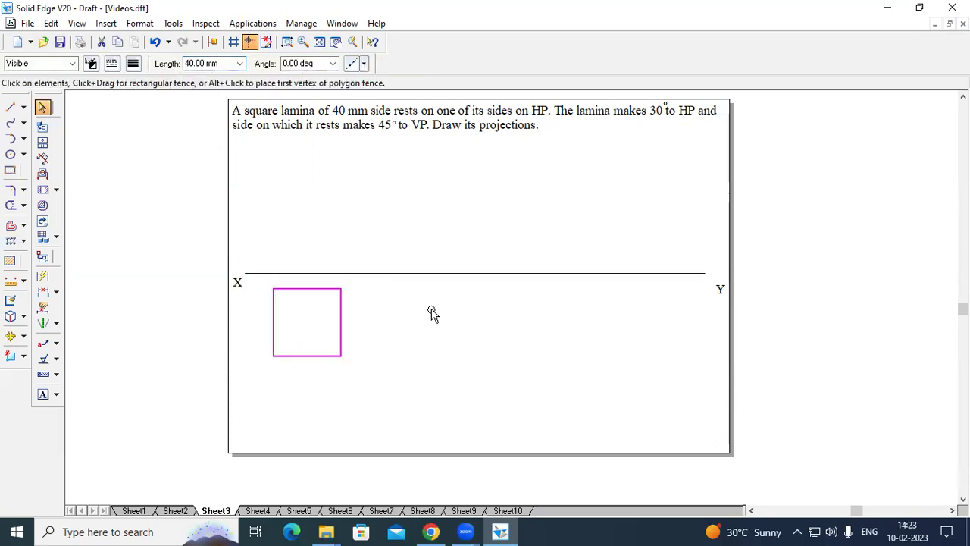
{"action": "left_click", "coordinate": [295, 323]}
{"action": "left_click", "coordinate": [43, 394]}
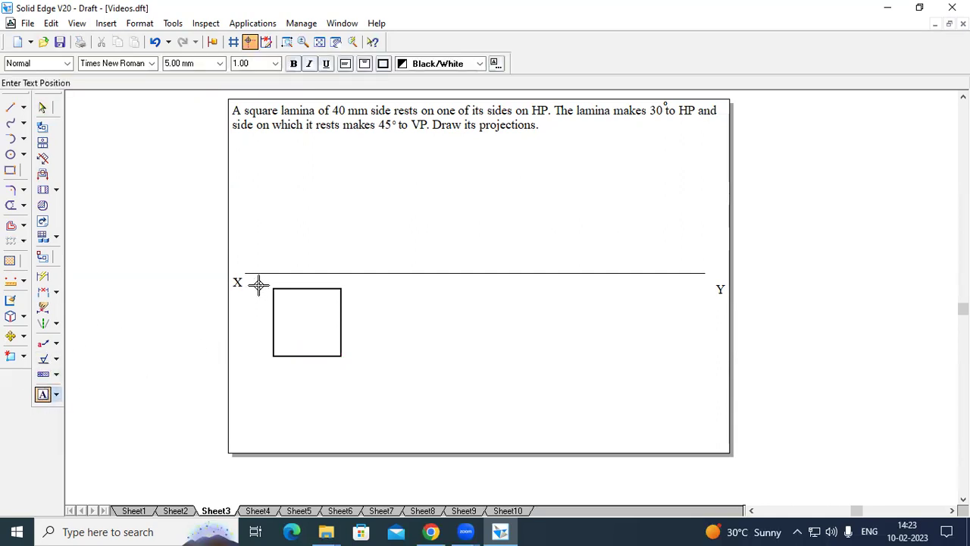
- Label the square's corners a, b, c and d with text
{"action": "left_click", "coordinate": [258, 284]}
{"action": "type", "text": "A"}
{"action": "key", "text": "BackSpace"}
{"action": "type", "text": "a"}
{"action": "left_click", "coordinate": [262, 361]}
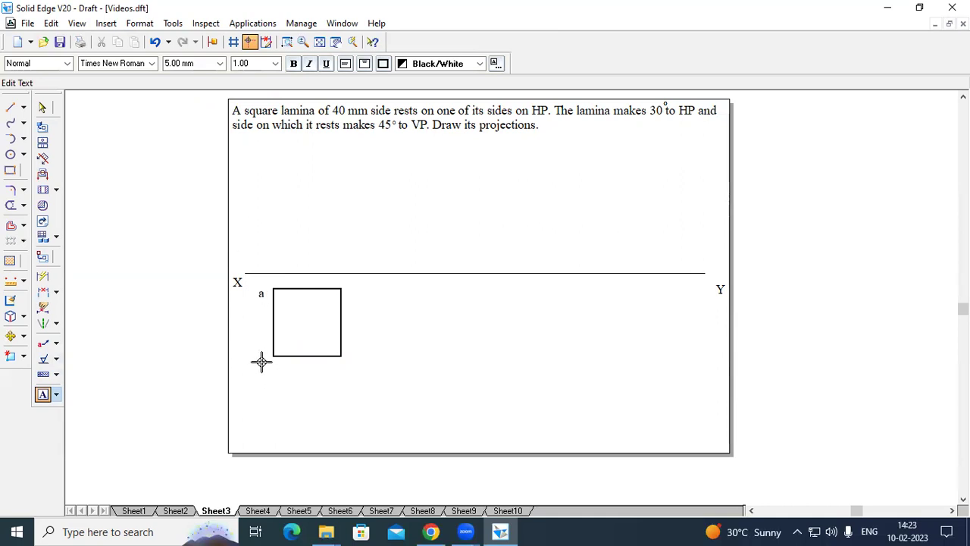
{"action": "left_click", "coordinate": [262, 362]}
{"action": "type", "text": "b"}
{"action": "left_click", "coordinate": [349, 367]}
{"action": "left_click", "coordinate": [349, 367]}
{"action": "type", "text": "c"}
{"action": "left_click", "coordinate": [356, 284]}
{"action": "left_click", "coordinate": [358, 285]}
{"action": "type", "text": "d"}
- Move the d, c and b labels closer to their corners
{"action": "left_click", "coordinate": [43, 106]}
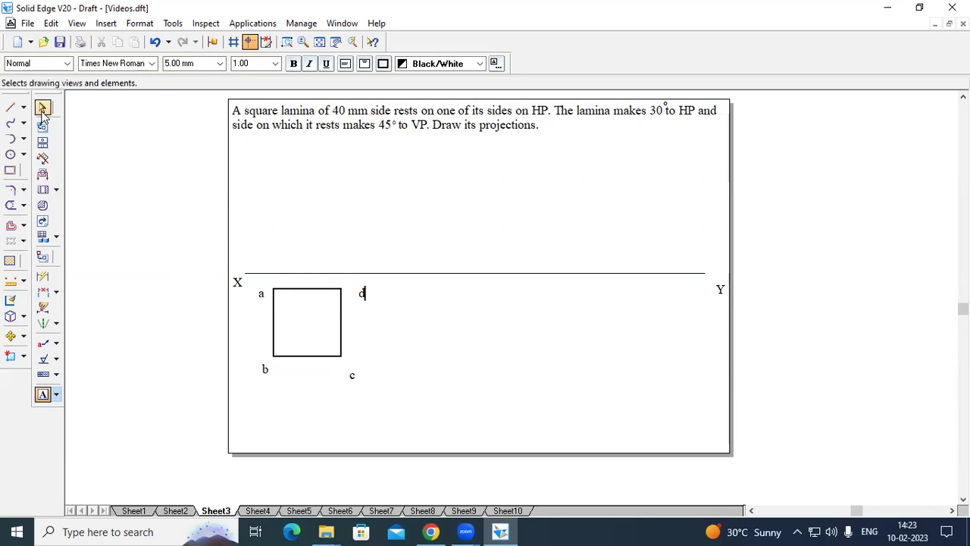
{"action": "left_click_drag", "start_coordinate": [367, 301], "coordinate": [353, 295]}
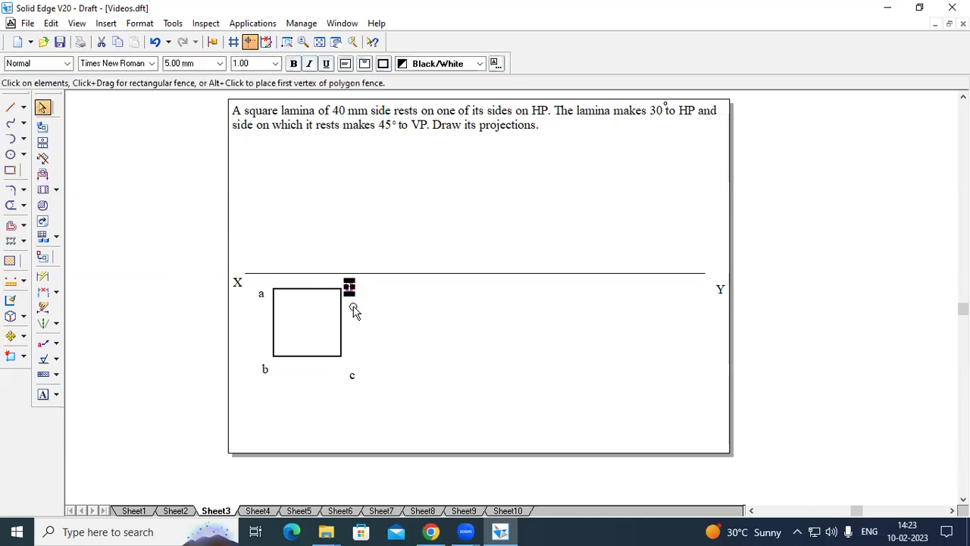
{"action": "left_click_drag", "start_coordinate": [353, 377], "coordinate": [352, 364]}
{"action": "left_click_drag", "start_coordinate": [266, 374], "coordinate": [269, 373]}
{"action": "left_click", "coordinate": [179, 265]}
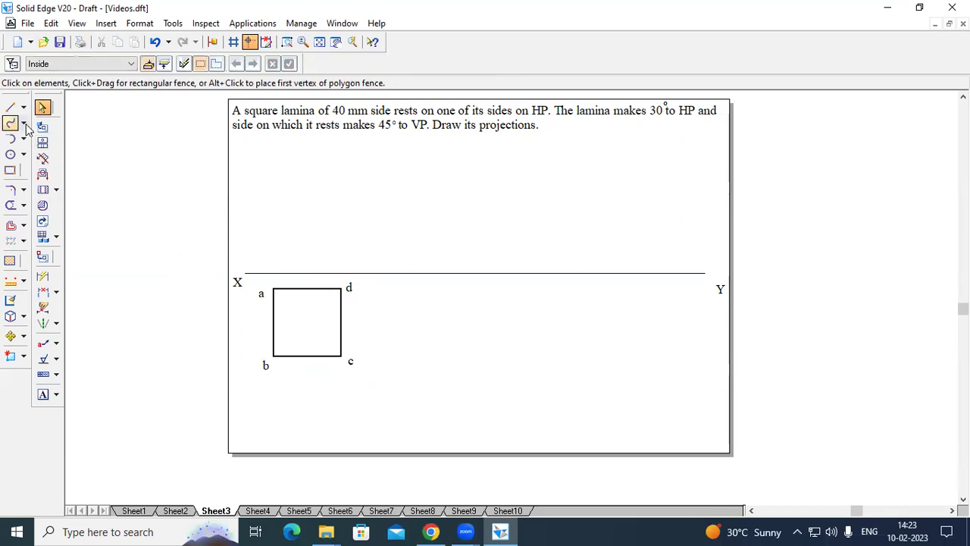
- Draw thin projectors from corners a and d up to the XY line
{"action": "left_click", "coordinate": [11, 106]}
{"action": "left_click", "coordinate": [134, 63]}
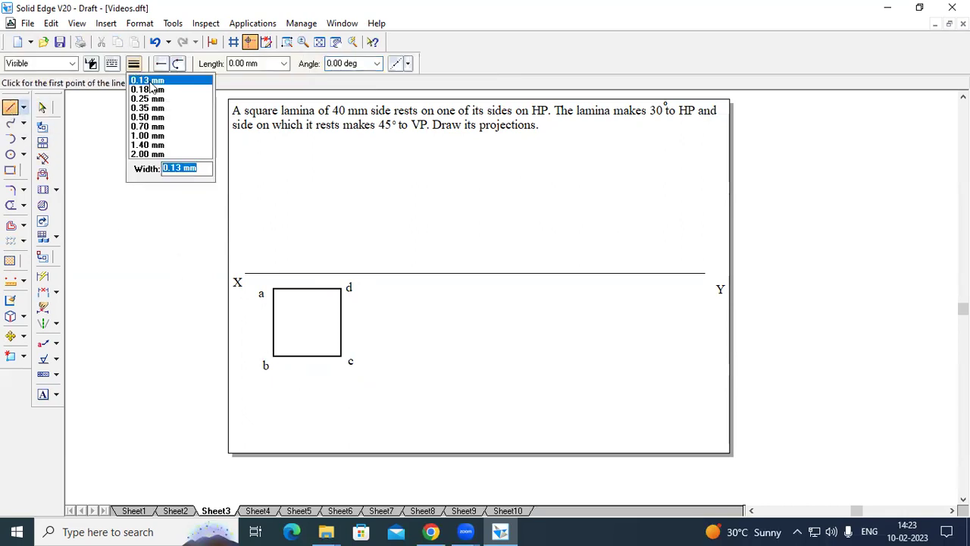
{"action": "left_click", "coordinate": [153, 86]}
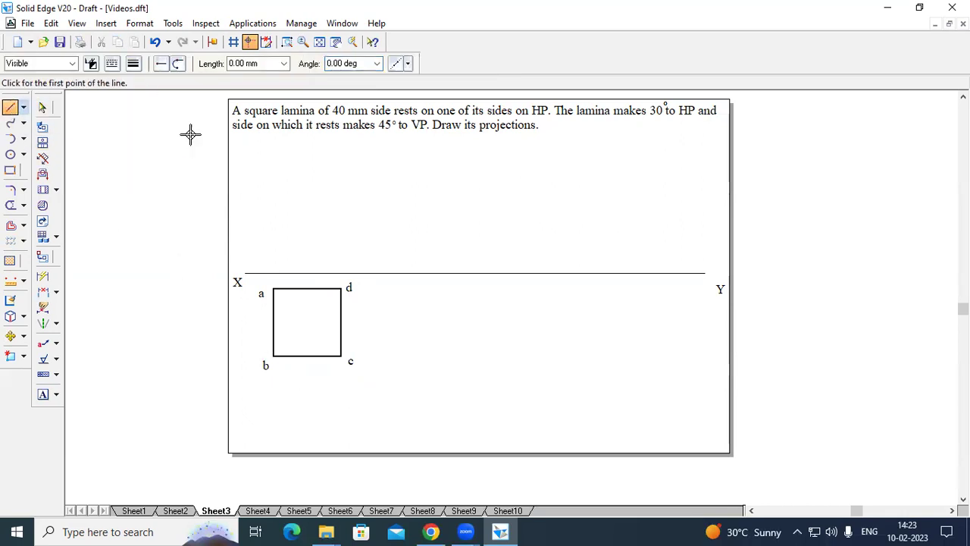
{"action": "left_click", "coordinate": [274, 288]}
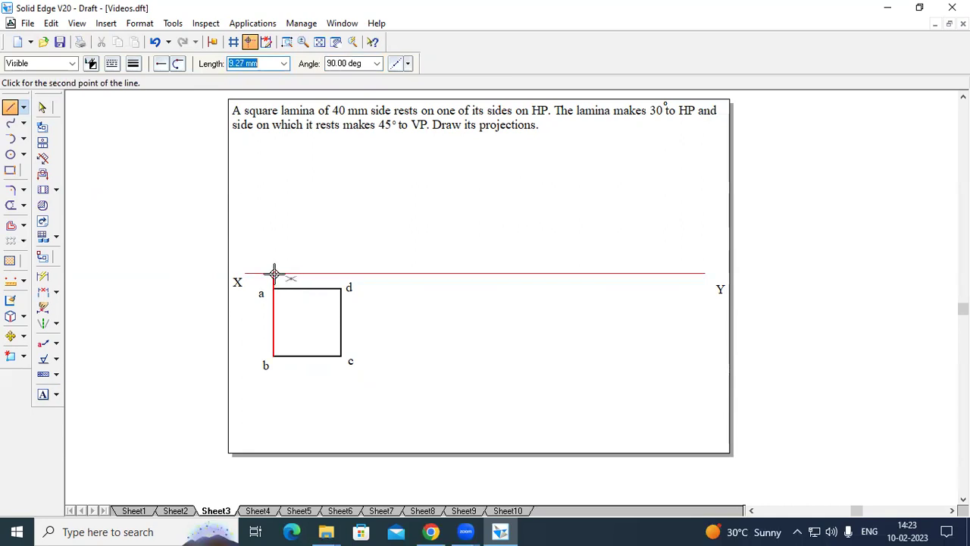
{"action": "left_click", "coordinate": [275, 273]}
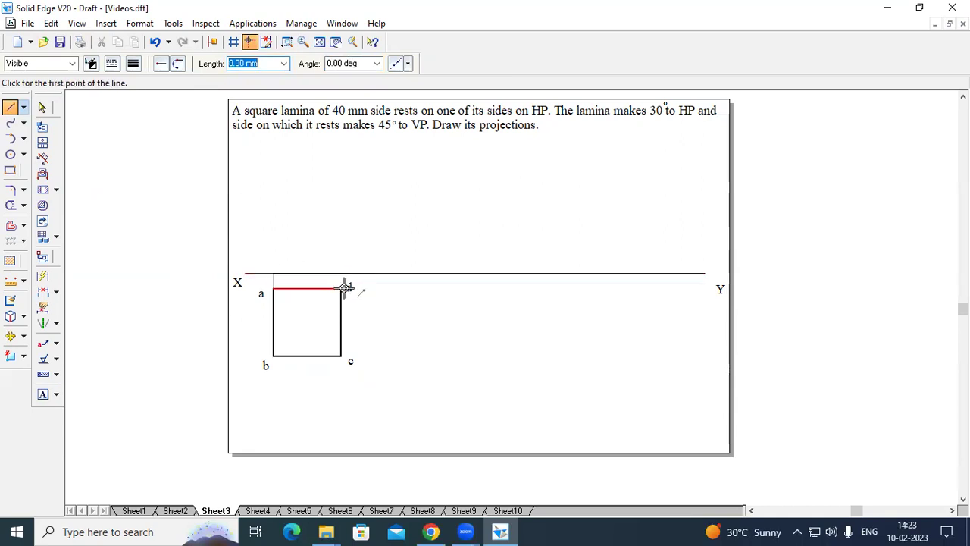
{"action": "left_click", "coordinate": [342, 288]}
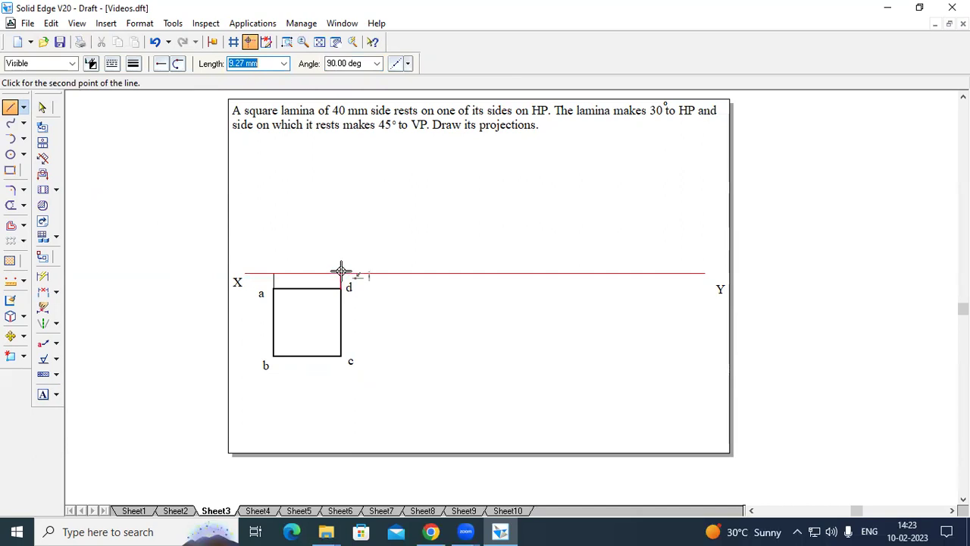
{"action": "left_click", "coordinate": [342, 272]}
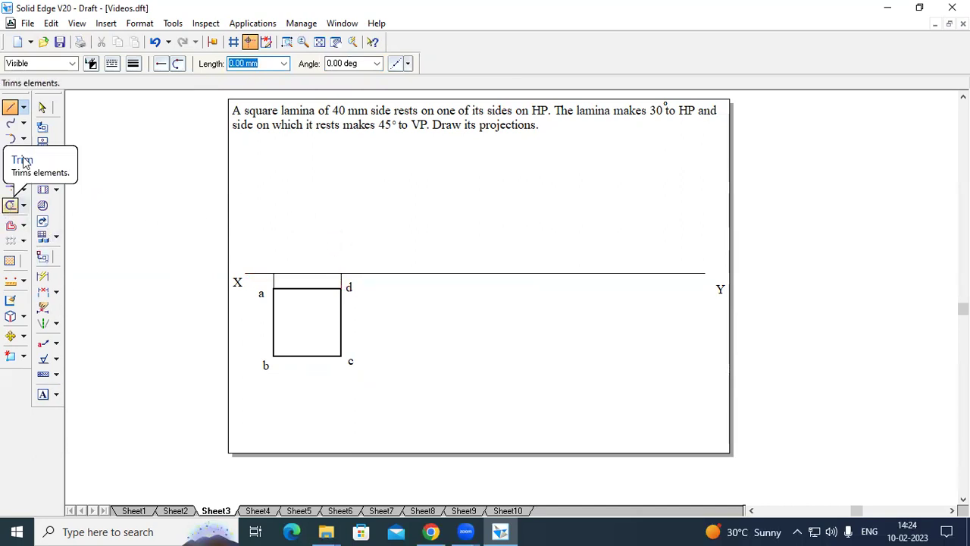
- Draw the 40 mm front-view line on XY between the two projectors
{"action": "left_click", "coordinate": [134, 65]}
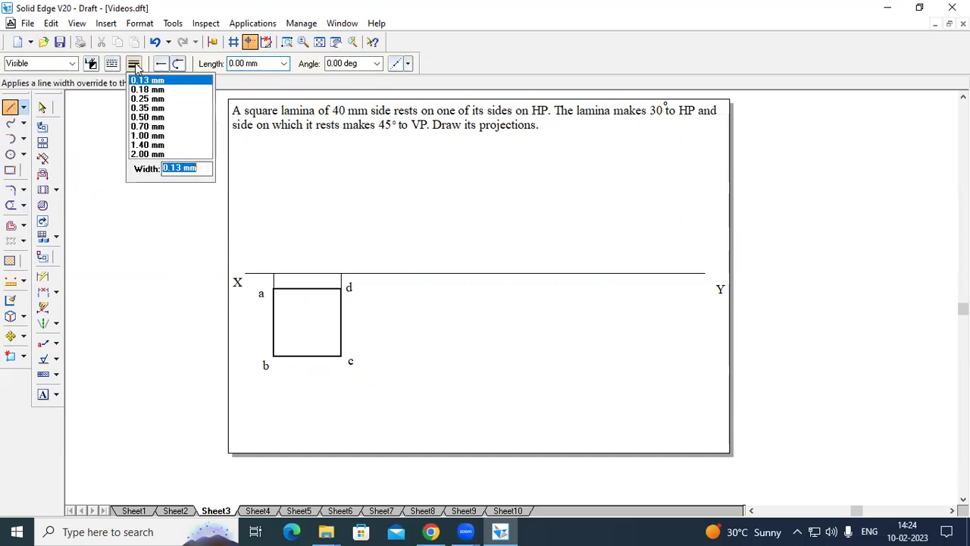
{"action": "left_click", "coordinate": [150, 117]}
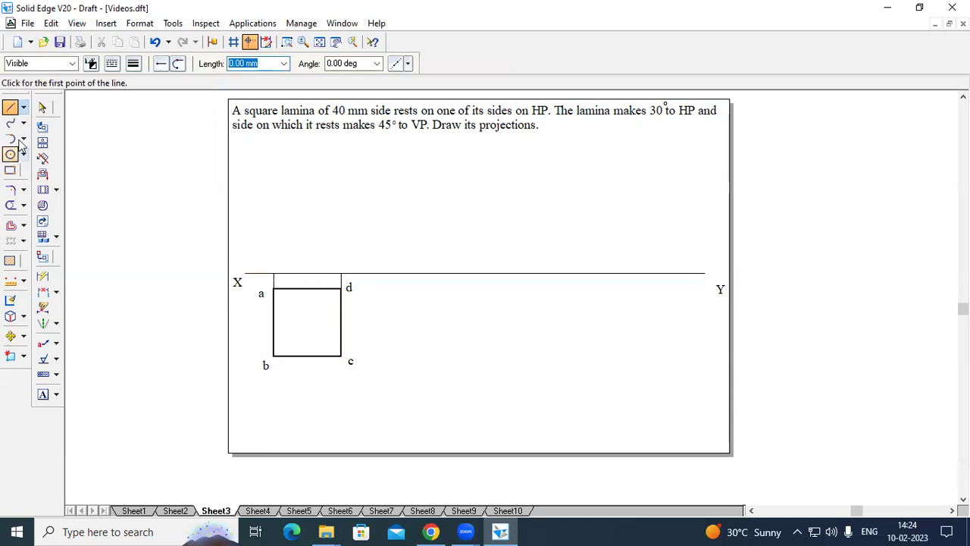
{"action": "left_click", "coordinate": [273, 273]}
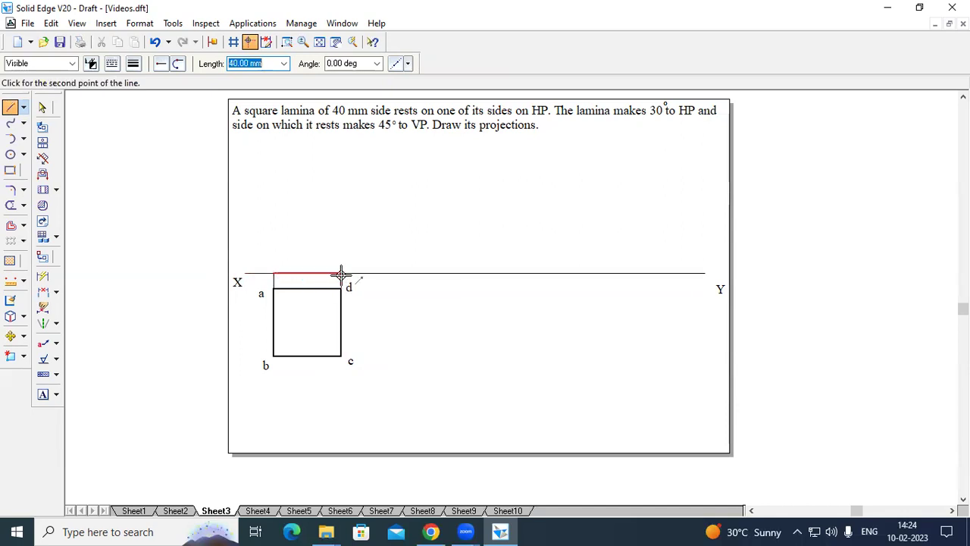
{"action": "left_click", "coordinate": [341, 273]}
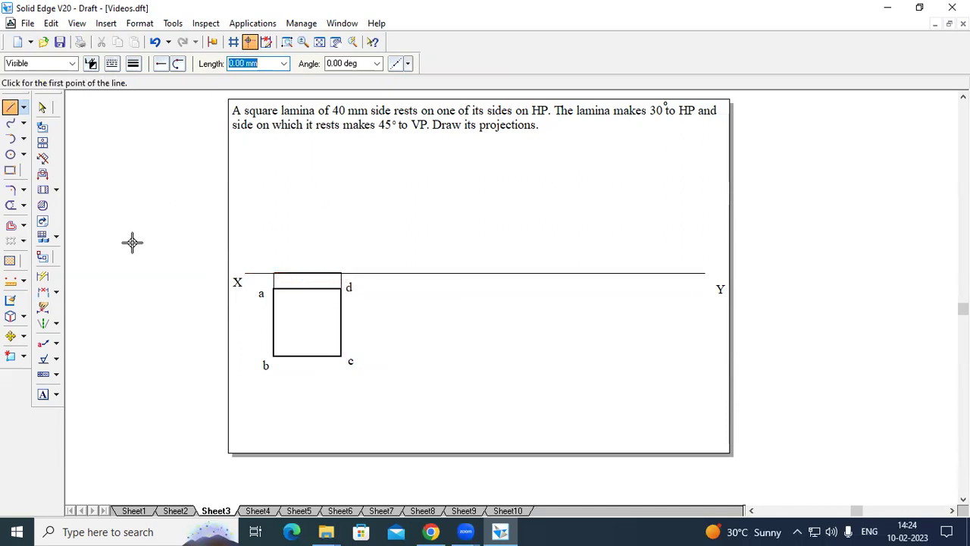
- Label the front-view line's ends b'[a'] and c'[d']
{"action": "left_click", "coordinate": [43, 394]}
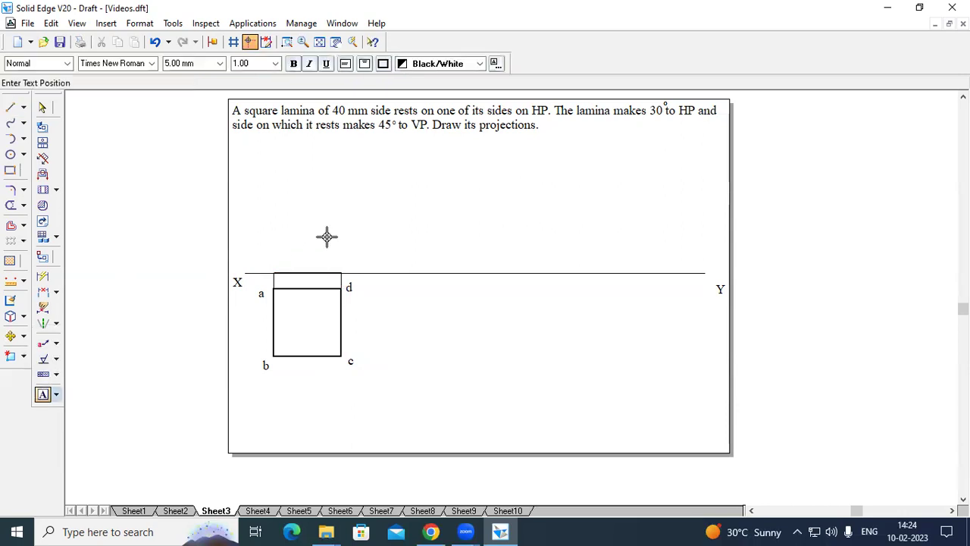
{"action": "left_click", "coordinate": [255, 259]}
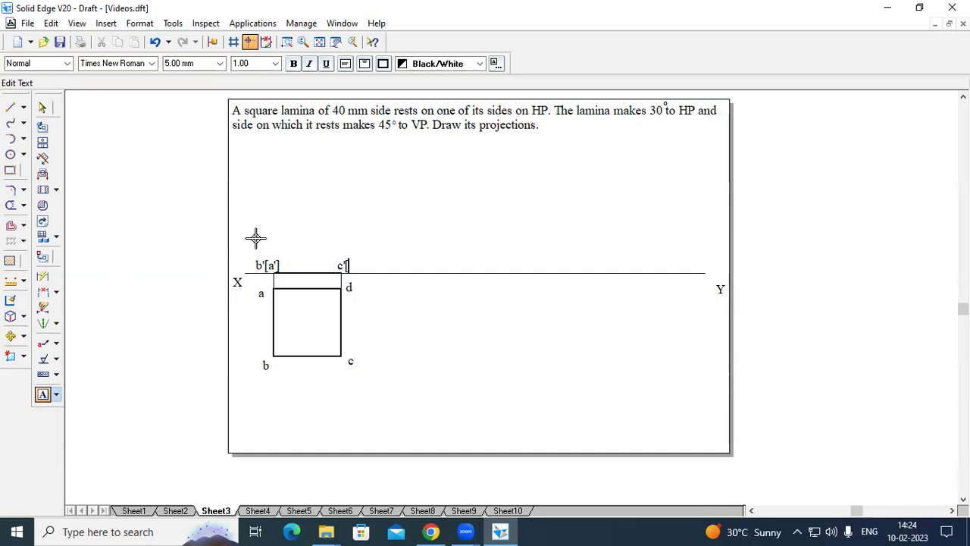
{"action": "type", "text": "']"}
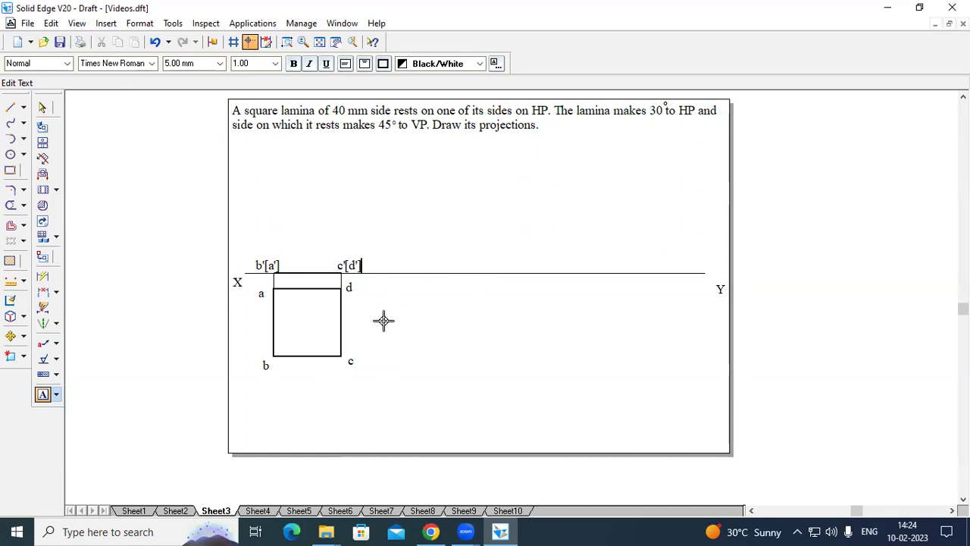
{"action": "left_click", "coordinate": [42, 107]}
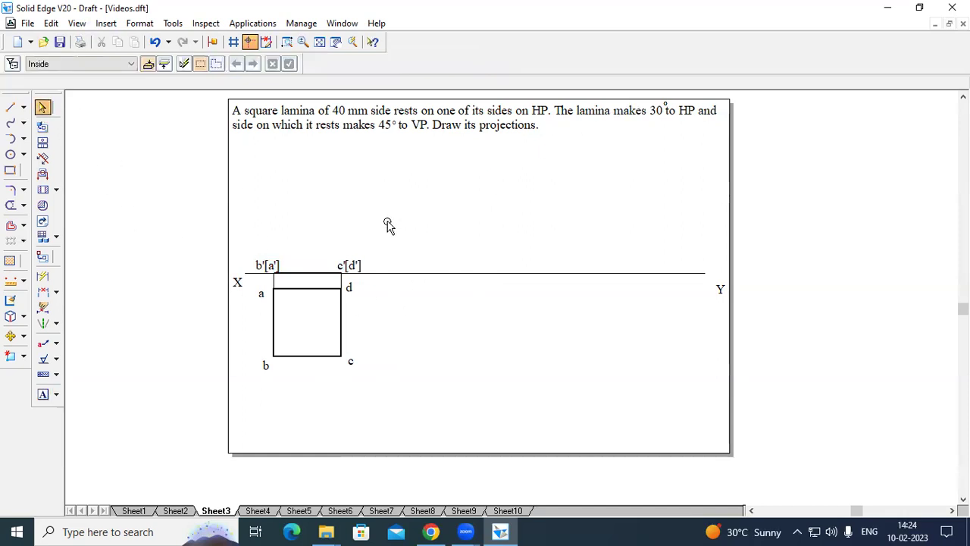
- Copy the front-view line to a new position further right along XY
{"action": "left_click_drag", "start_coordinate": [389, 234], "coordinate": [255, 278]}
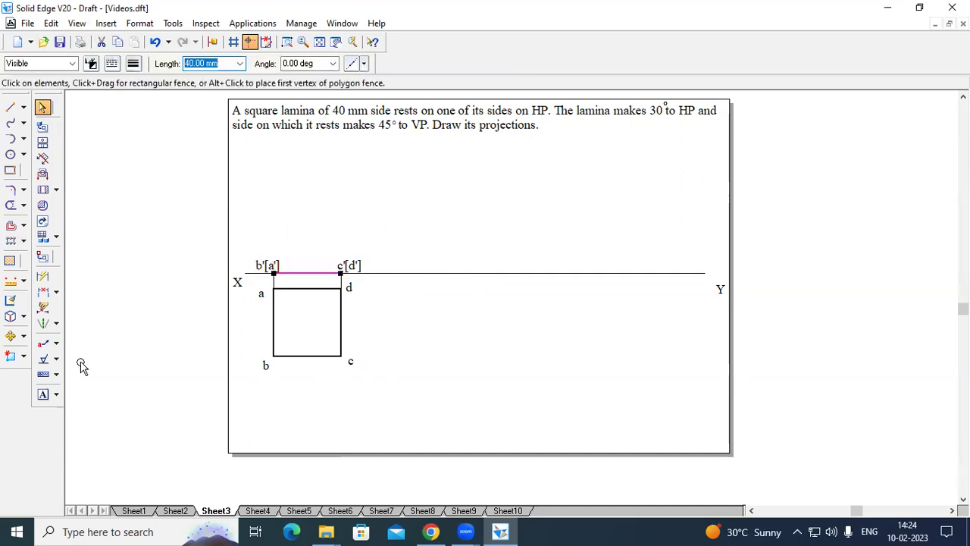
{"action": "left_click", "coordinate": [25, 339]}
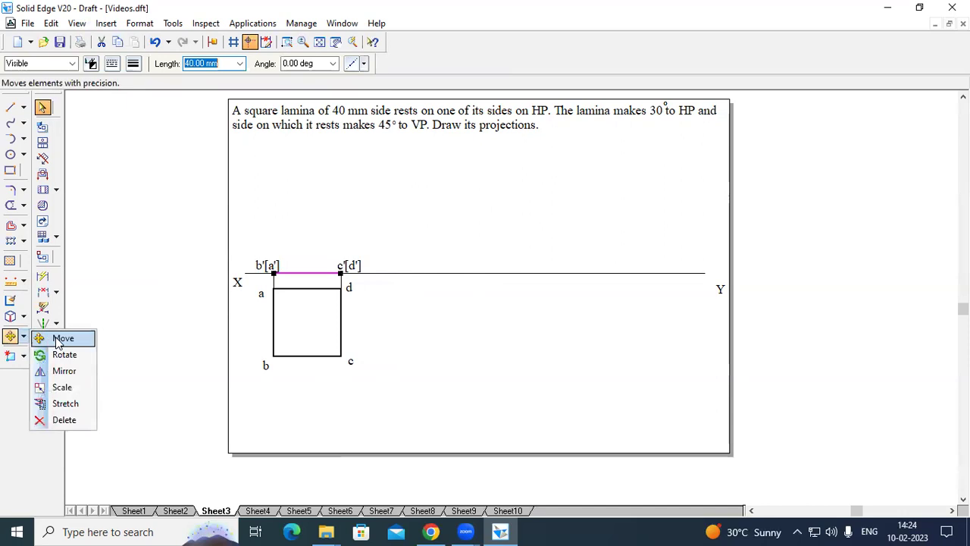
{"action": "left_click", "coordinate": [58, 339]}
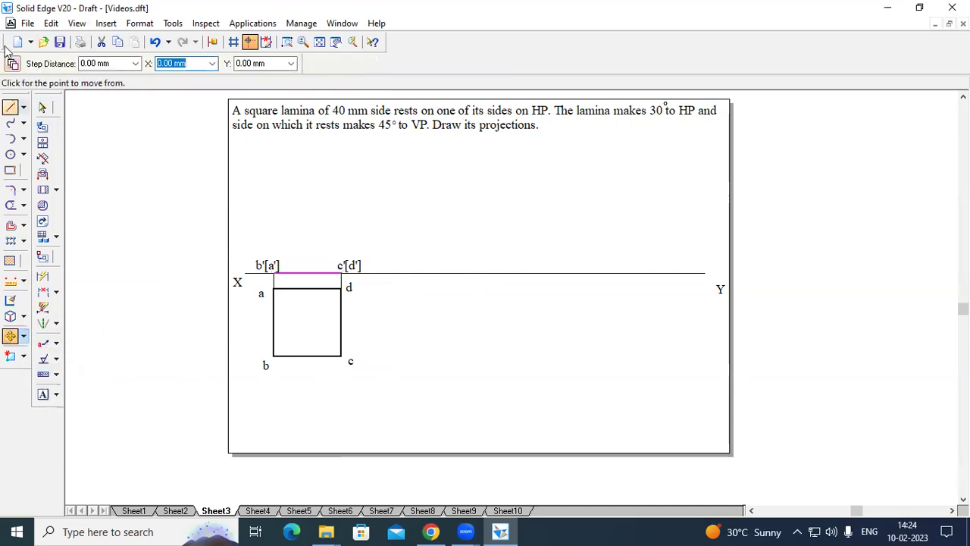
{"action": "left_click", "coordinate": [12, 64]}
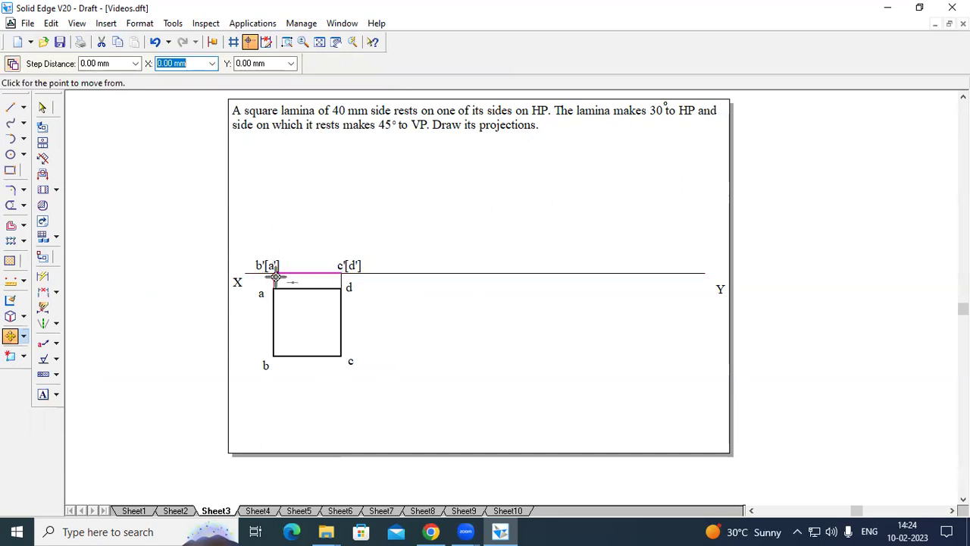
{"action": "left_click", "coordinate": [273, 271]}
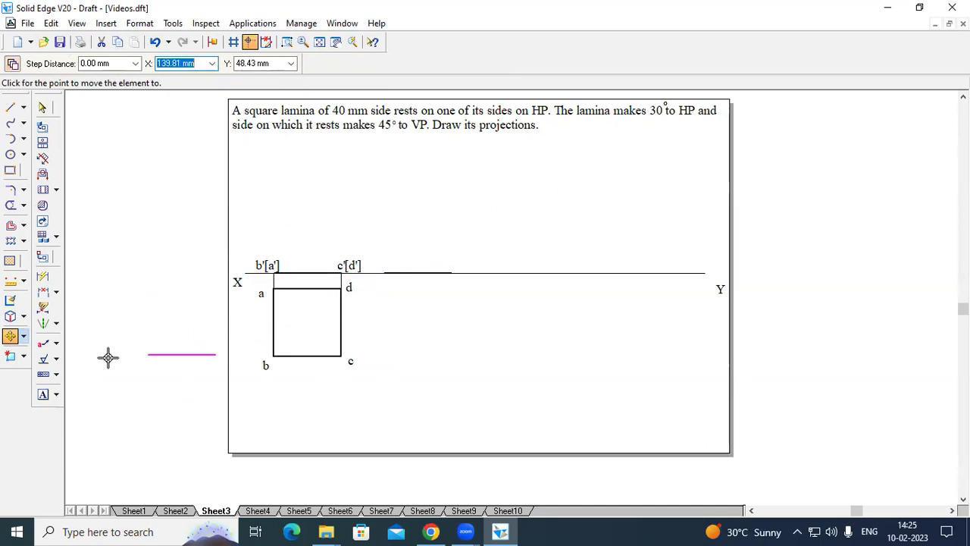
- Rotate the copied line 30° about its left end
{"action": "left_click", "coordinate": [24, 337]}
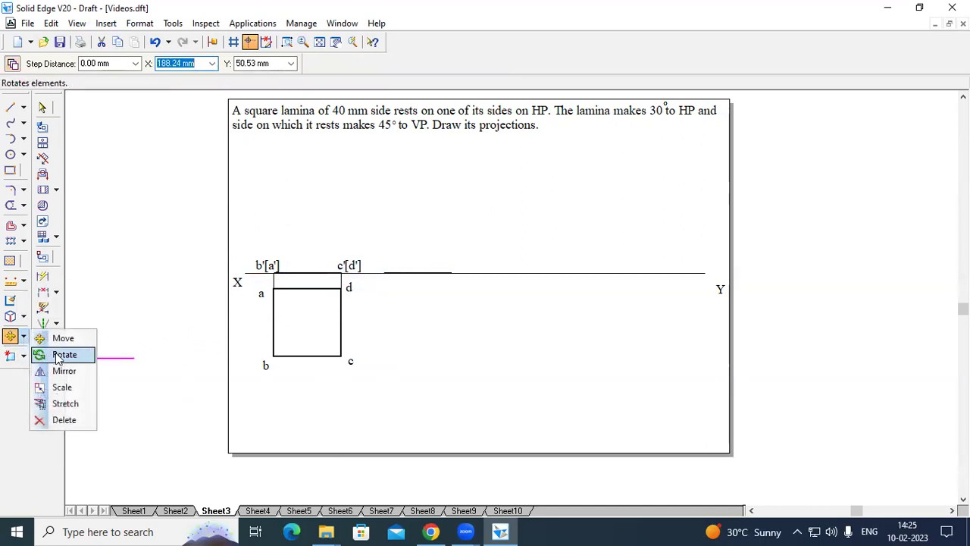
{"action": "left_click", "coordinate": [47, 355]}
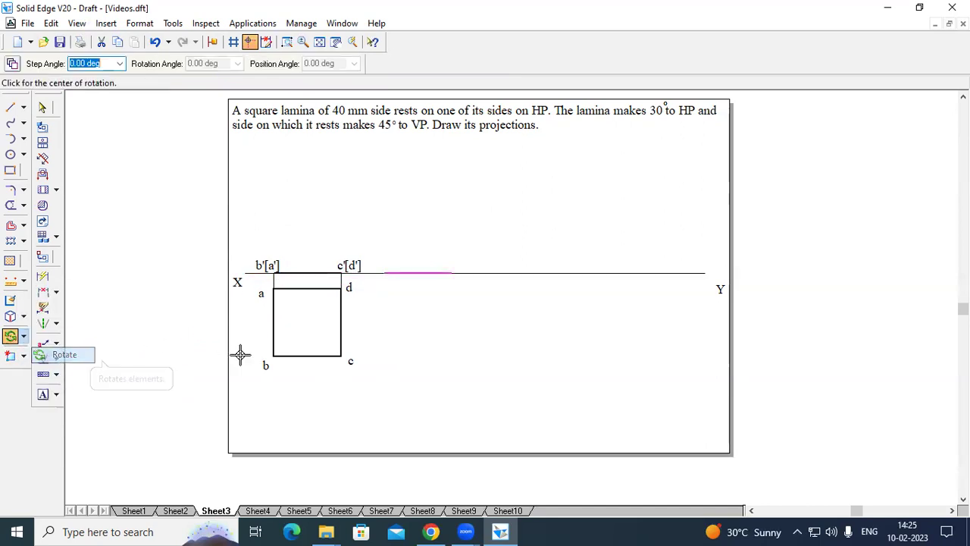
{"action": "left_click", "coordinate": [383, 273]}
{"action": "left_click", "coordinate": [450, 273]}
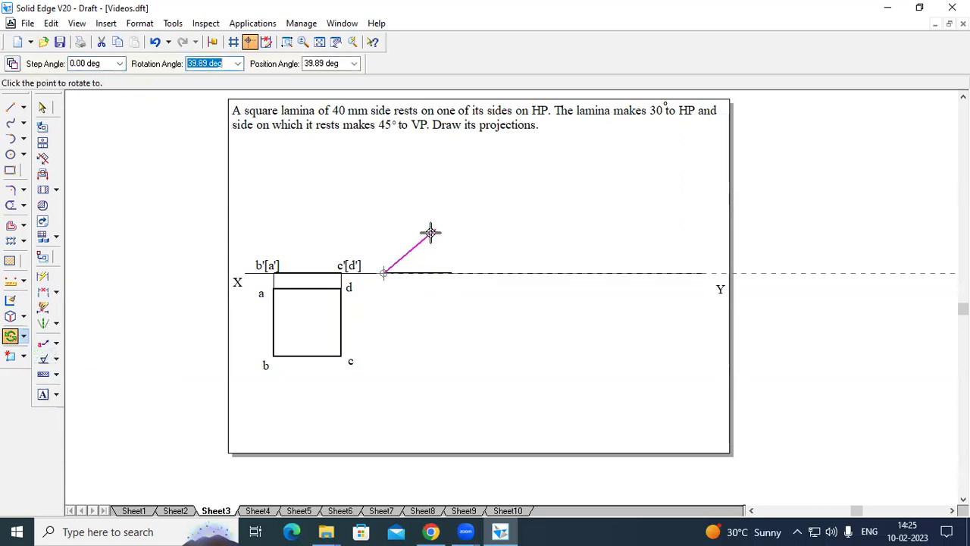
{"action": "type", "text": "3"}
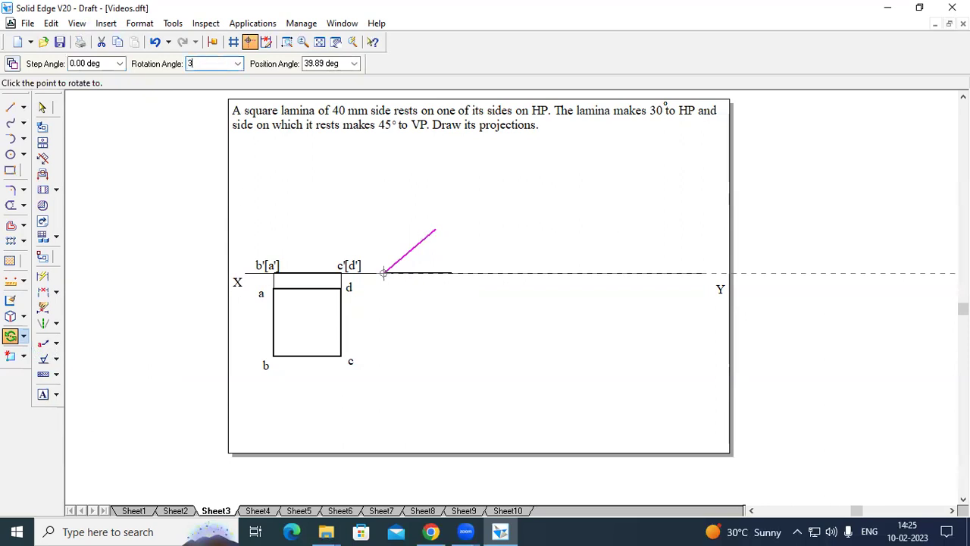
{"action": "type", "text": "0"}
{"action": "key", "text": "Return"}
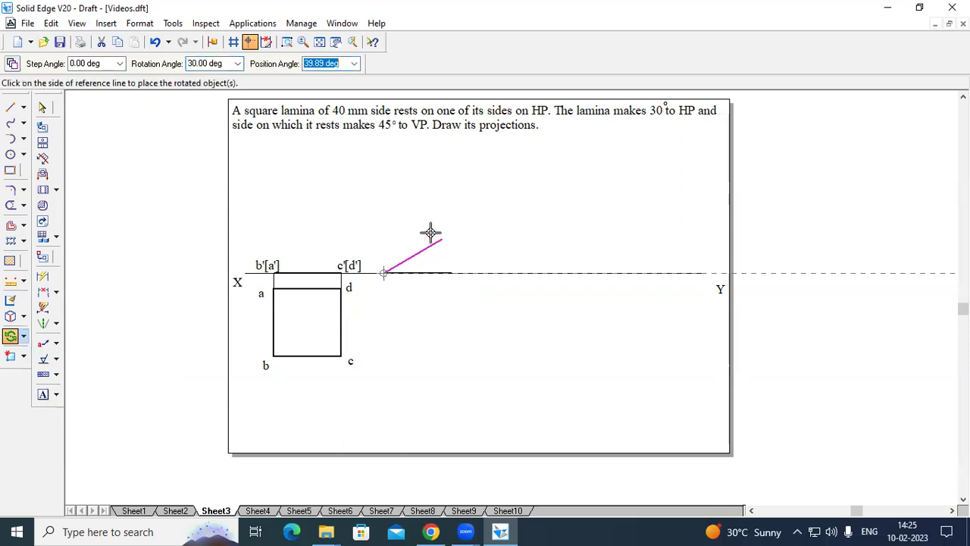
{"action": "type", "text": "30"}
- Fix the copy at 30° and drop projectors from its lower end to d's and c's levels
{"action": "key", "text": "Return"}
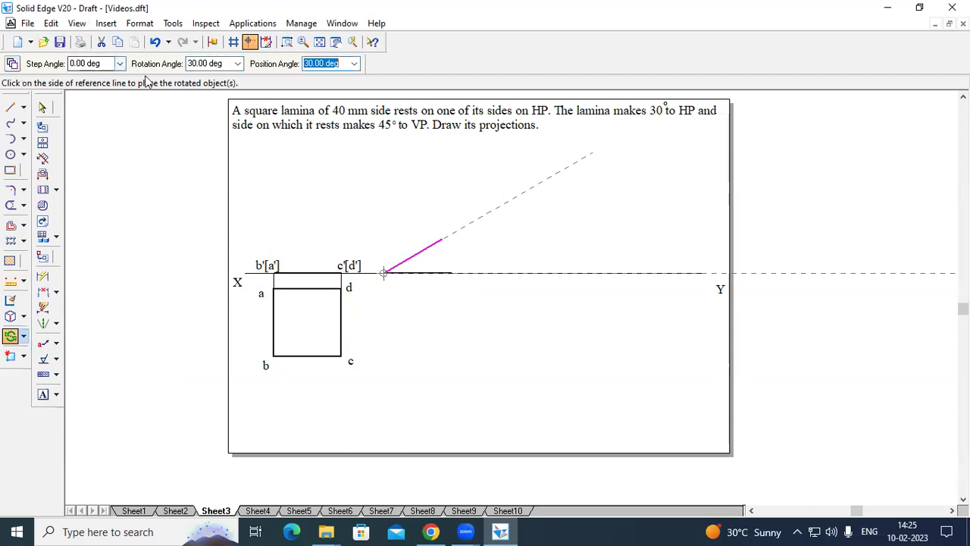
{"action": "left_click", "coordinate": [439, 221]}
{"action": "left_click", "coordinate": [488, 218]}
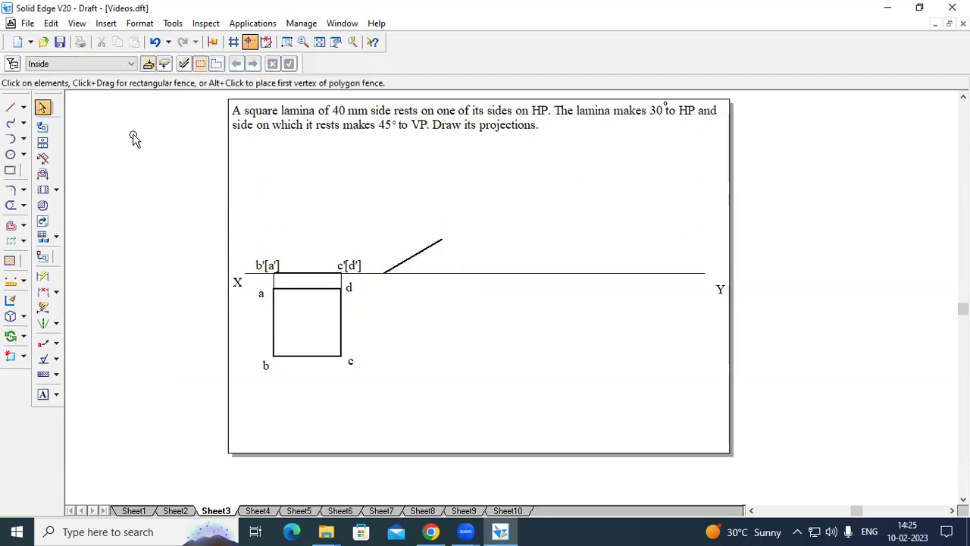
{"action": "left_click", "coordinate": [9, 109]}
{"action": "left_click", "coordinate": [132, 63]}
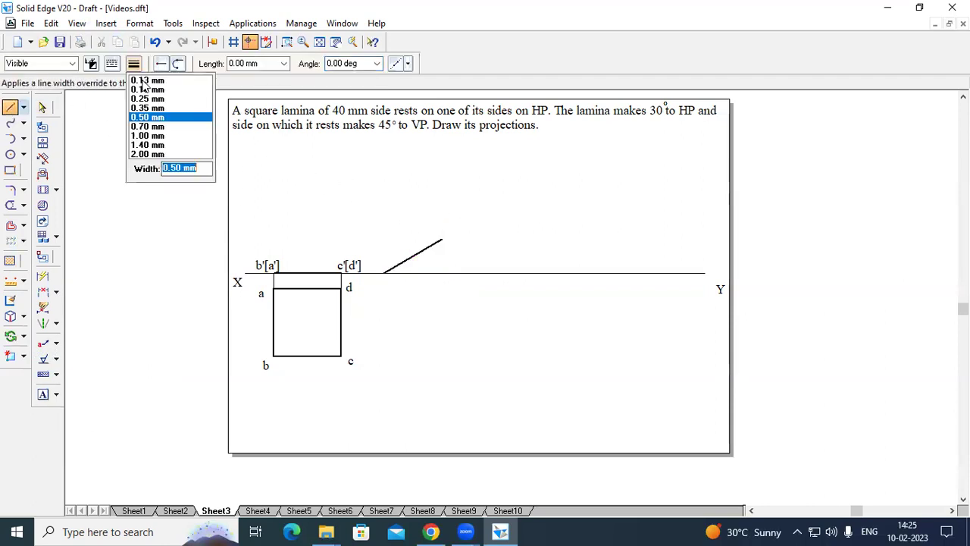
{"action": "left_click", "coordinate": [384, 272]}
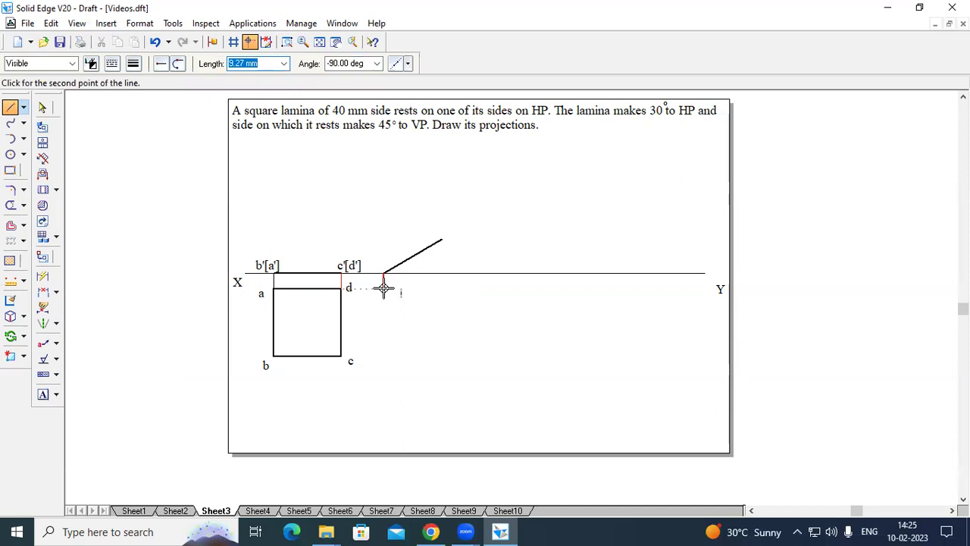
{"action": "left_click", "coordinate": [383, 288]}
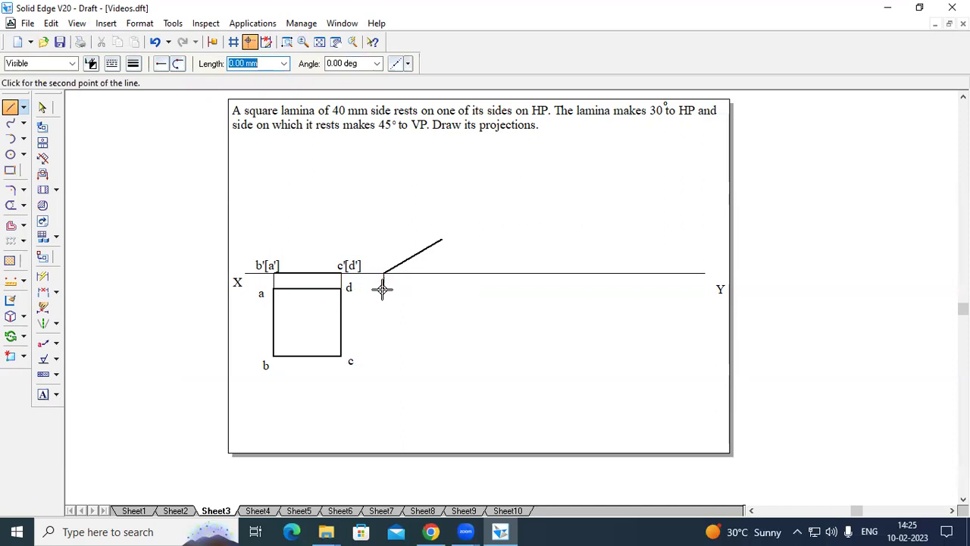
{"action": "left_click", "coordinate": [342, 288]}
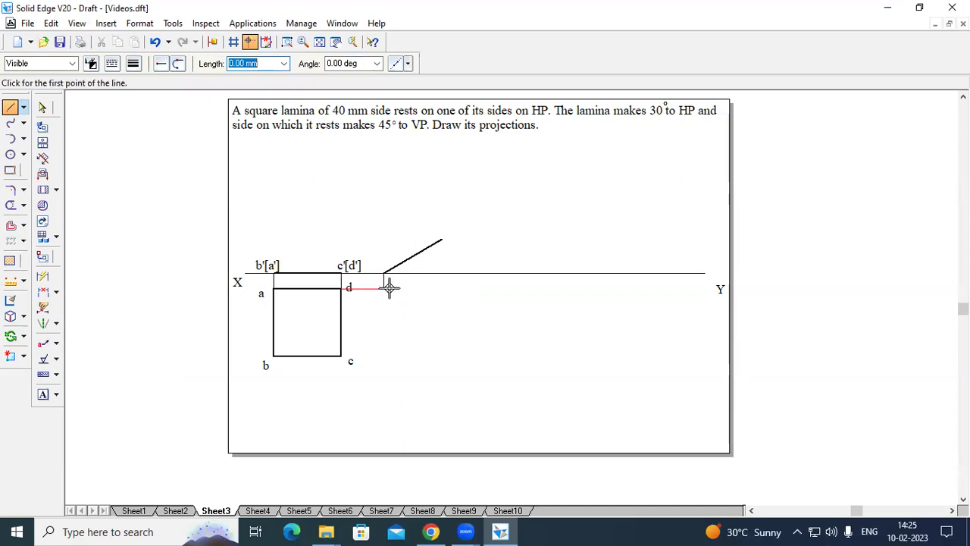
{"action": "left_click", "coordinate": [384, 288]}
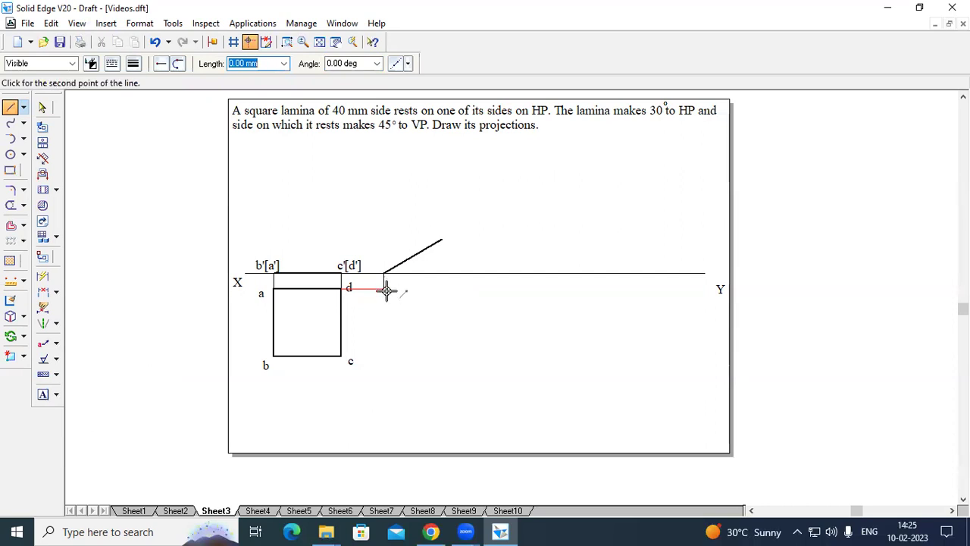
{"action": "left_click", "coordinate": [385, 352]}
{"action": "right_click", "coordinate": [385, 351]}
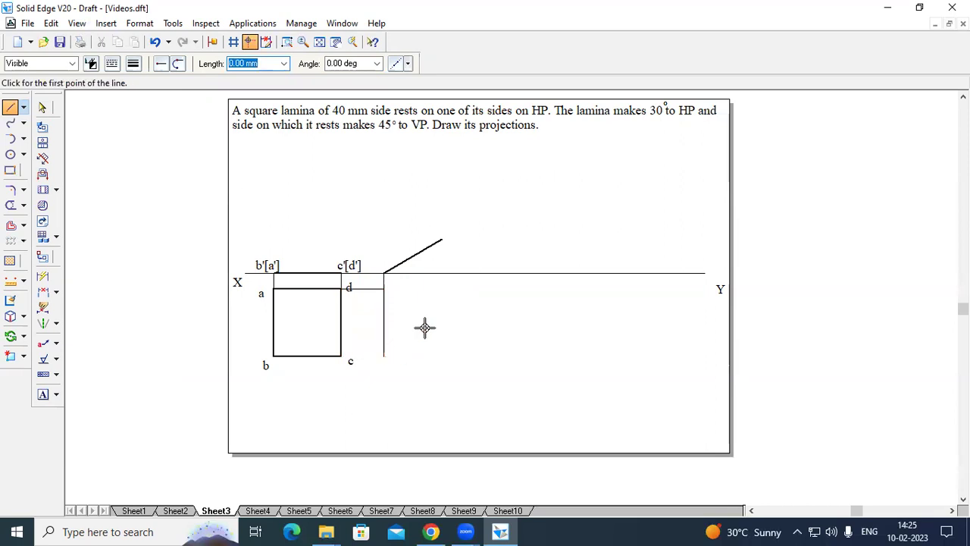
- Project the inclined line's upper end down and close the foreshortened top-view rectangle
{"action": "left_click", "coordinate": [444, 241]}
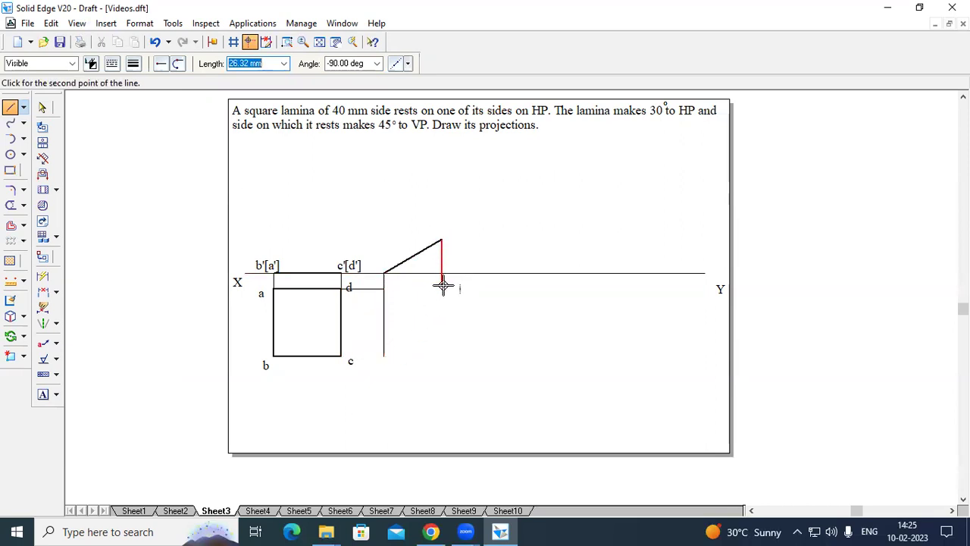
{"action": "left_click", "coordinate": [443, 288]}
{"action": "left_click", "coordinate": [385, 288]}
{"action": "right_click", "coordinate": [385, 285]}
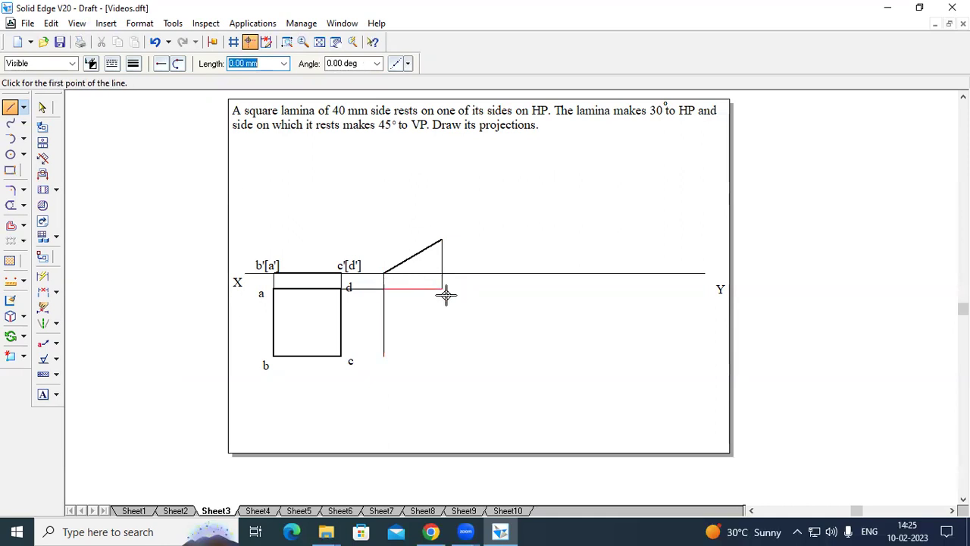
{"action": "left_click", "coordinate": [443, 288]}
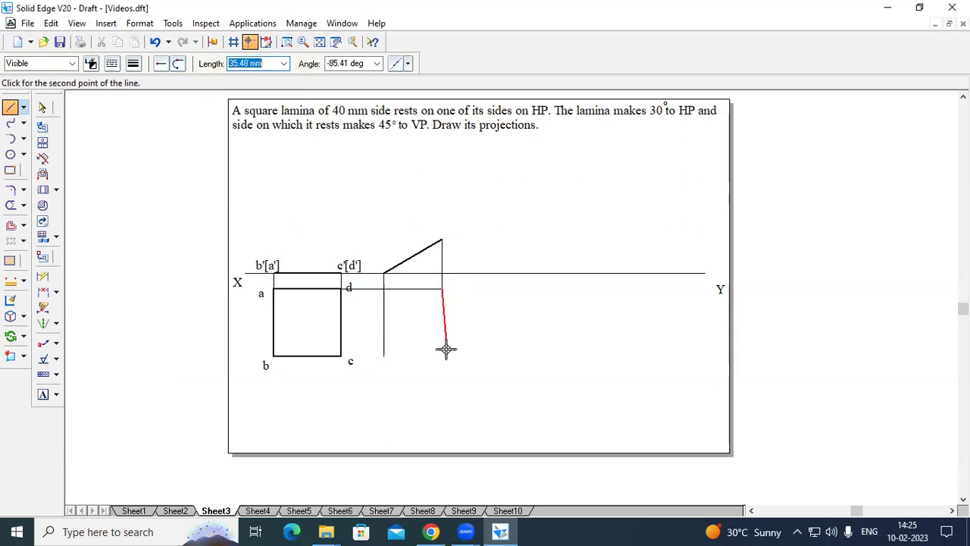
{"action": "left_click", "coordinate": [443, 355]}
{"action": "left_click", "coordinate": [384, 355]}
{"action": "double_click", "coordinate": [341, 354]}
{"action": "left_click", "coordinate": [469, 378]}
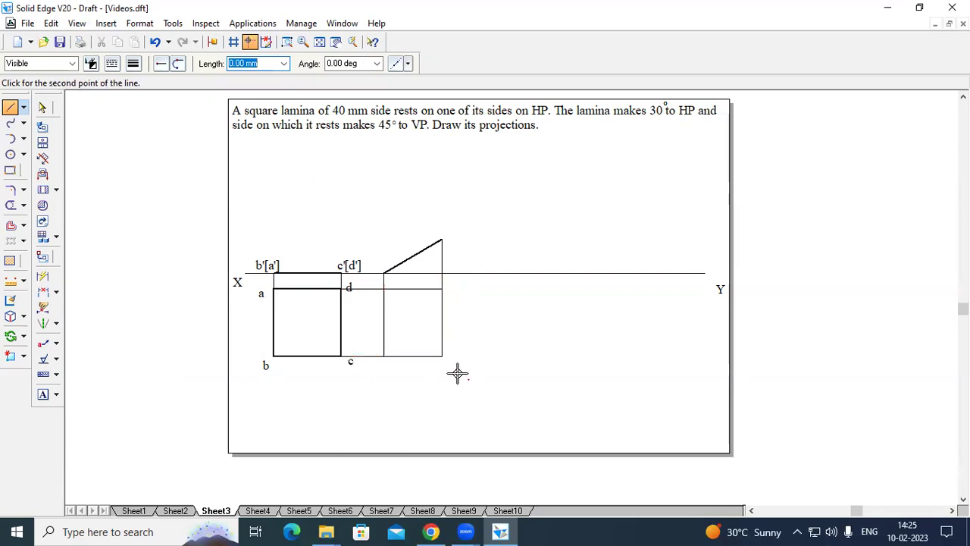
{"action": "right_click", "coordinate": [115, 220]}
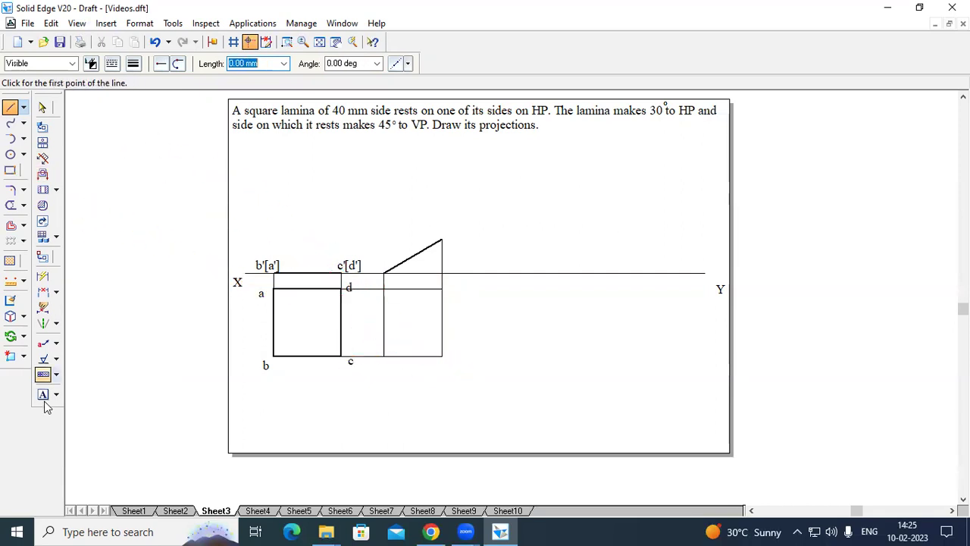
- Label the new rectangle's left corners a and b
{"action": "left_click", "coordinate": [42, 394]}
{"action": "left_click", "coordinate": [374, 279]}
{"action": "key", "text": "Escape"}
{"action": "left_click", "coordinate": [372, 275]}
{"action": "type", "text": "a"}
{"action": "key", "text": "Escape"}
{"action": "left_click", "coordinate": [372, 343]}
{"action": "type", "text": "b"}
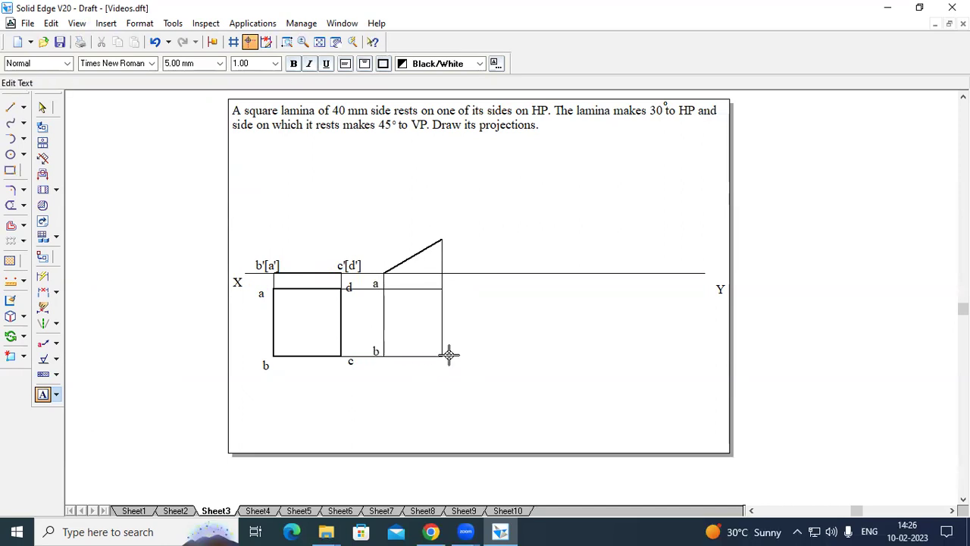
{"action": "key", "text": "Escape"}
- Label the new rectangle's right corners c and d
{"action": "left_click", "coordinate": [449, 346]}
{"action": "type", "text": "c"}
{"action": "key", "text": "Escape"}
{"action": "left_click", "coordinate": [447, 286]}
{"action": "type", "text": "d"}
{"action": "left_click", "coordinate": [15, 107]}
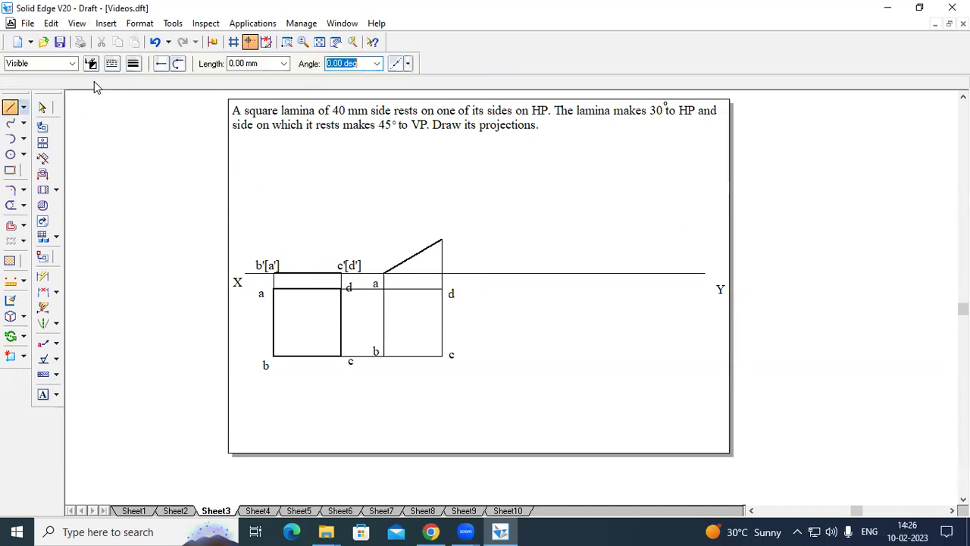
{"action": "left_click", "coordinate": [134, 63]}
{"action": "left_click", "coordinate": [153, 119]}
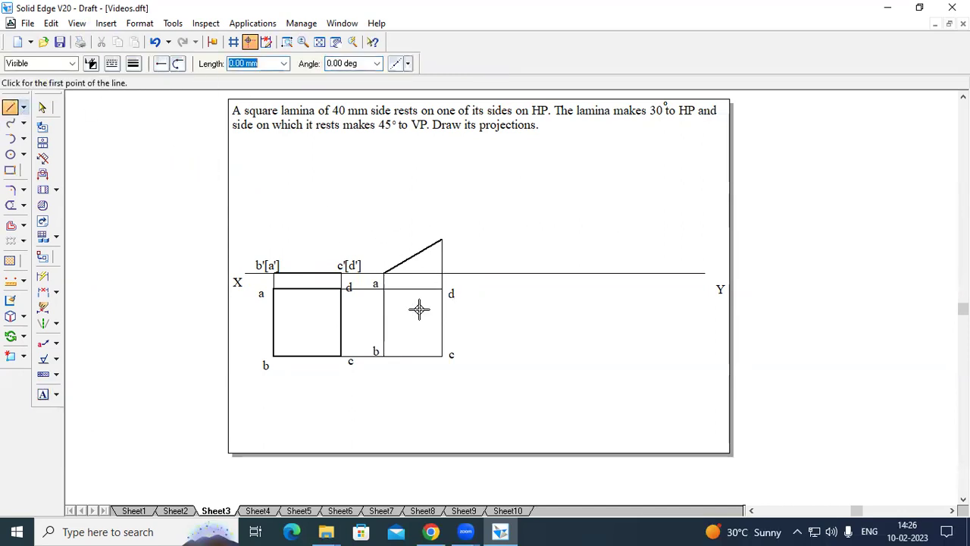
- Retrace sides a–b, b–c, c–d and d–a of the new top view in thick lines
{"action": "left_click", "coordinate": [384, 289]}
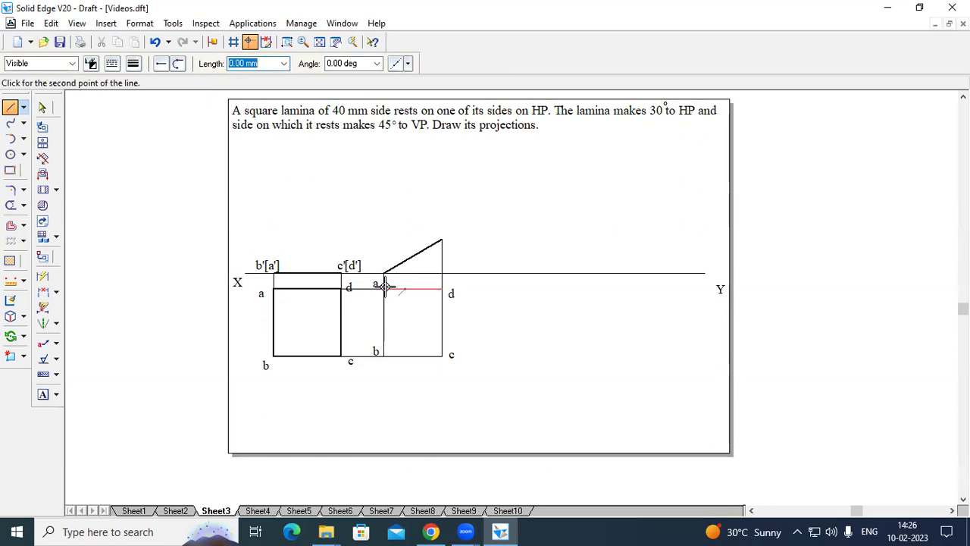
{"action": "left_click", "coordinate": [385, 356]}
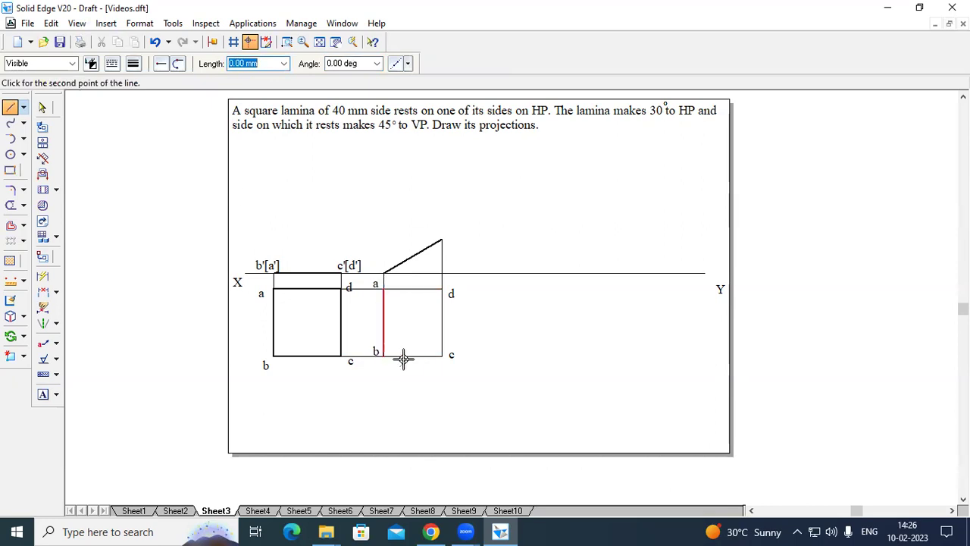
{"action": "left_click", "coordinate": [443, 355]}
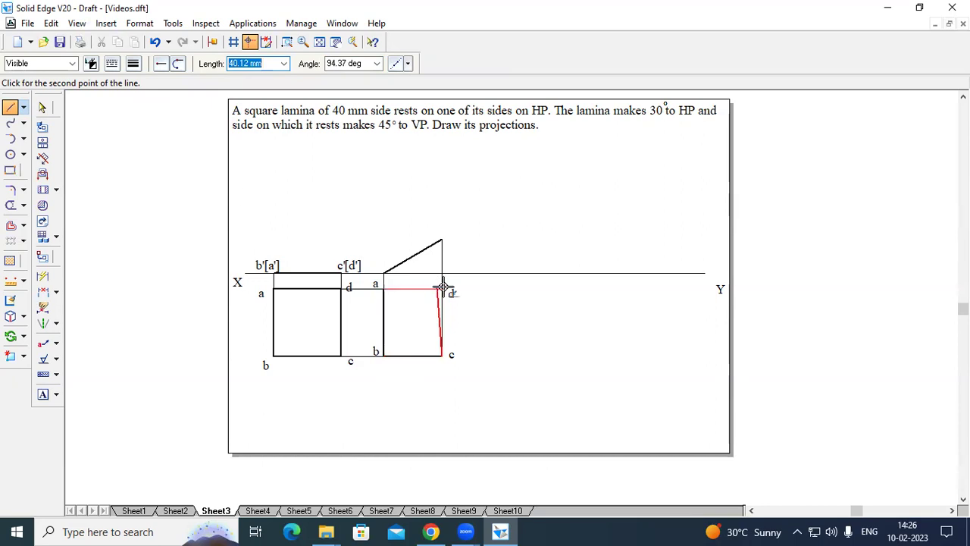
{"action": "left_click", "coordinate": [443, 288]}
{"action": "left_click", "coordinate": [384, 288]}
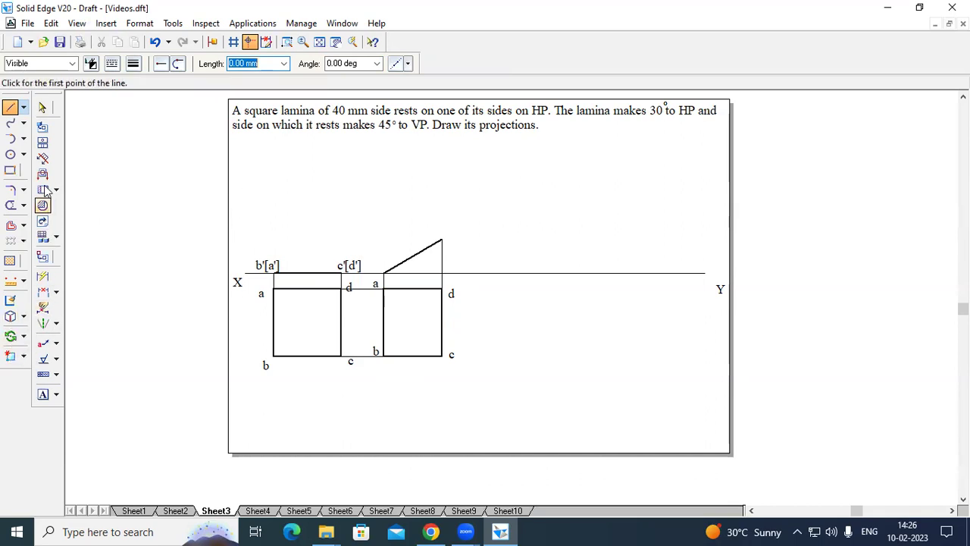
{"action": "left_click", "coordinate": [42, 107]}
- Label the inclined front view b'[a'] at its lower end and c'[d'] above its upper end
{"action": "left_click", "coordinate": [267, 266]}
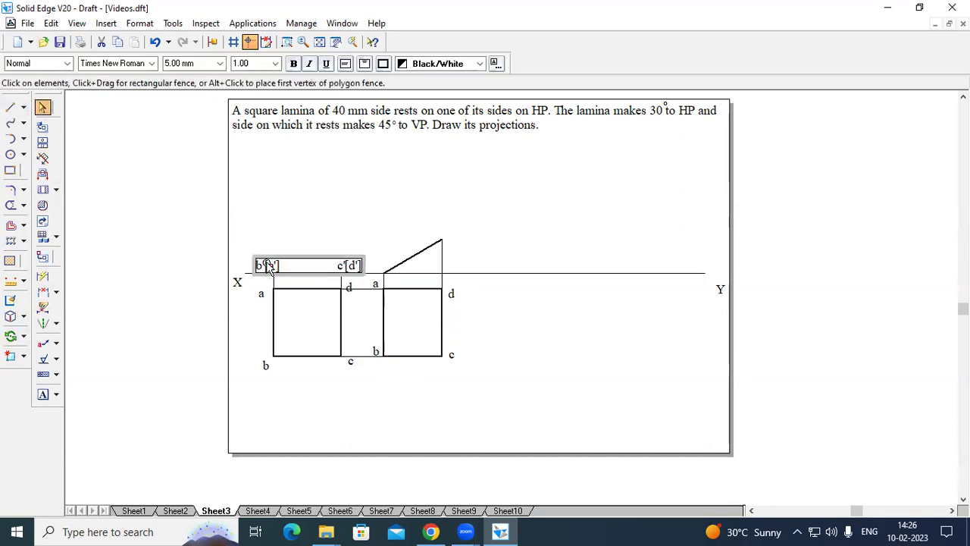
{"action": "left_click", "coordinate": [546, 311]}
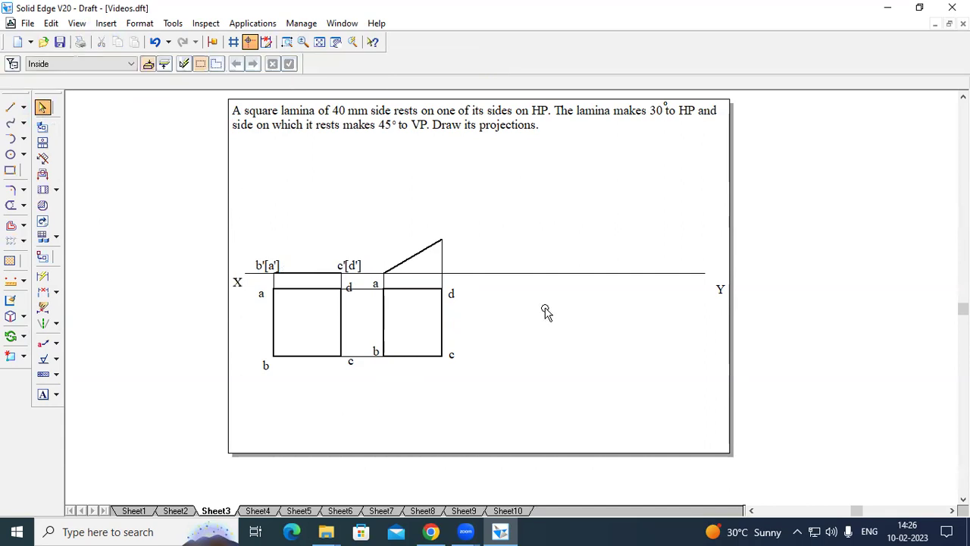
{"action": "left_click", "coordinate": [43, 395]}
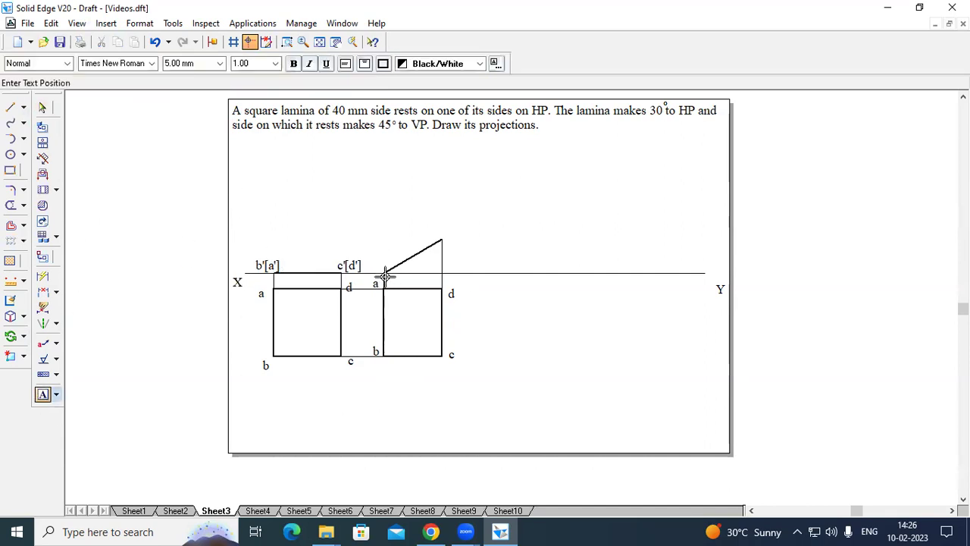
{"action": "left_click", "coordinate": [370, 247]}
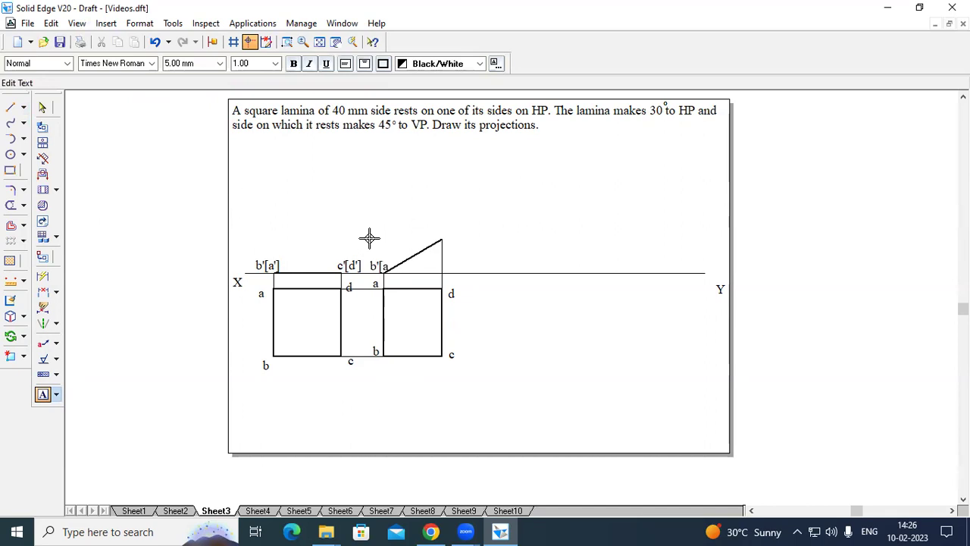
{"action": "left_click", "coordinate": [437, 220]}
{"action": "left_click", "coordinate": [437, 220]}
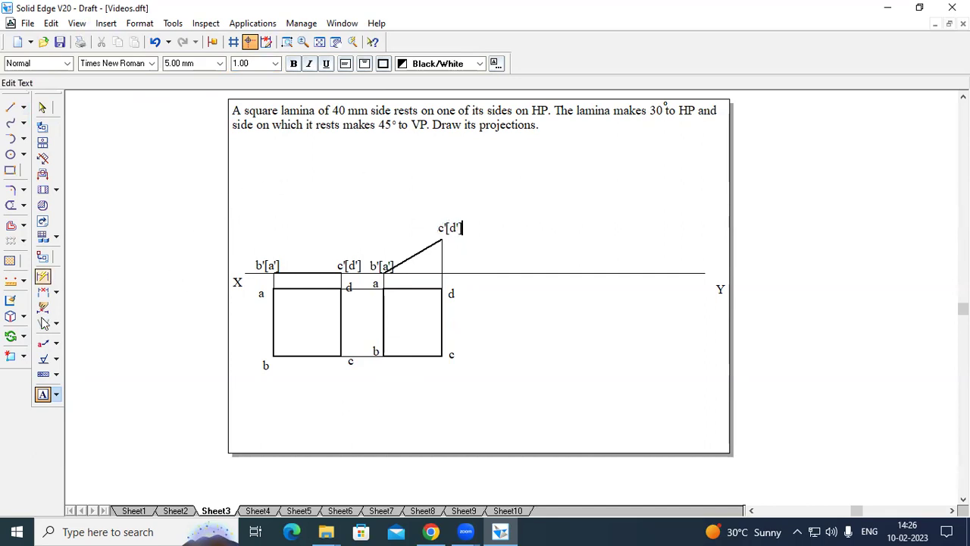
{"action": "left_click", "coordinate": [56, 292]}
{"action": "left_click", "coordinate": [75, 310]}
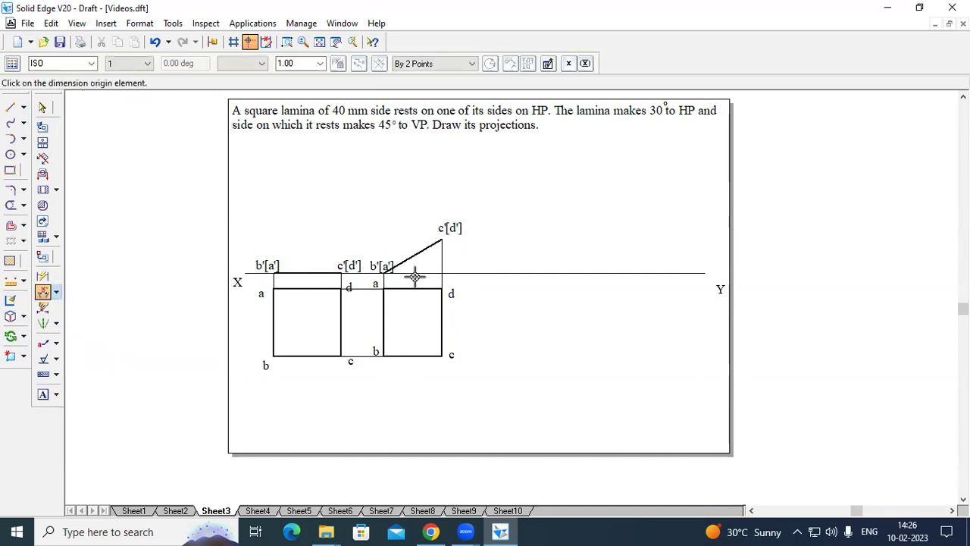
- Add a 30° angle dimension between the XY line and the inclined front-view edge
{"action": "left_click", "coordinate": [410, 272]}
{"action": "left_click", "coordinate": [407, 259]}
{"action": "left_click", "coordinate": [412, 264]}
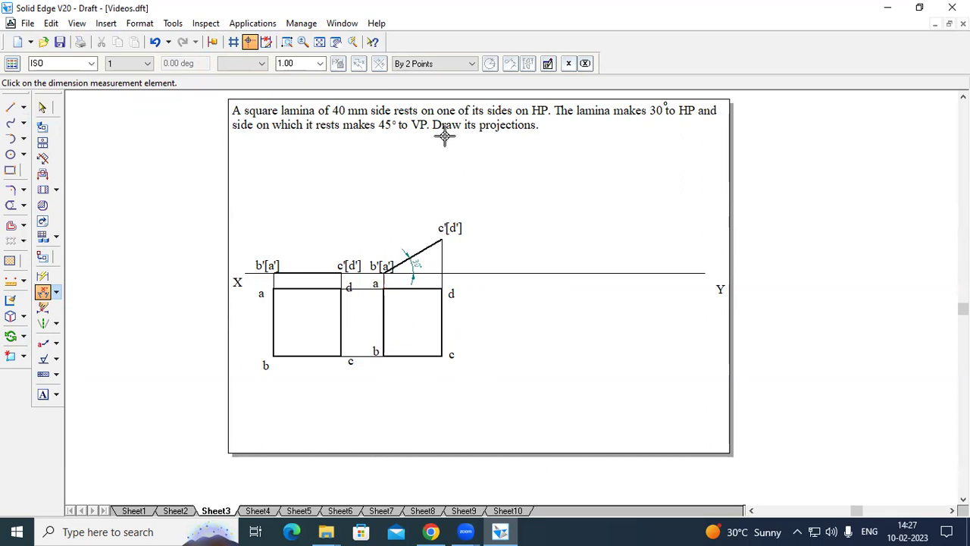
- Draw a thin line sloping down-left at about 45° from the XY line, right of the top views
{"action": "left_click", "coordinate": [10, 106]}
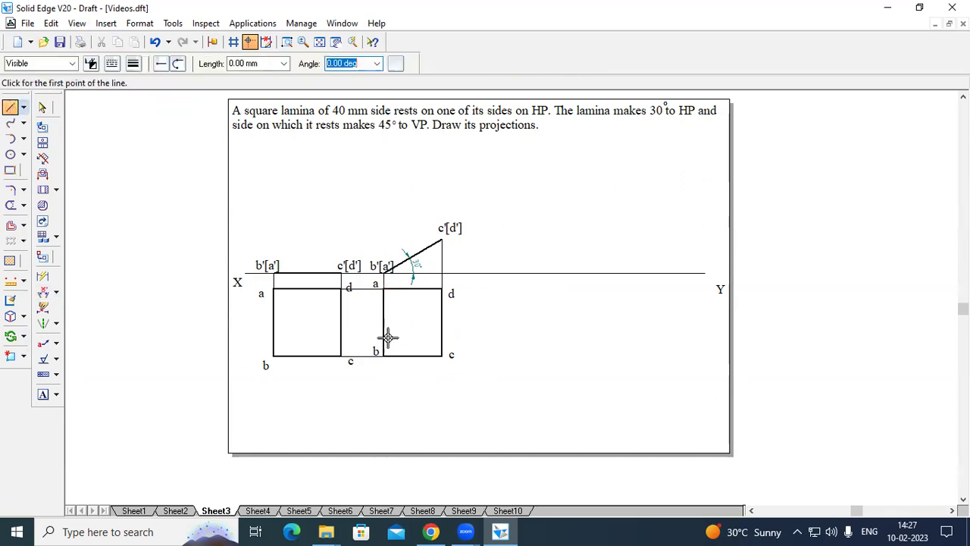
{"action": "left_click", "coordinate": [599, 273]}
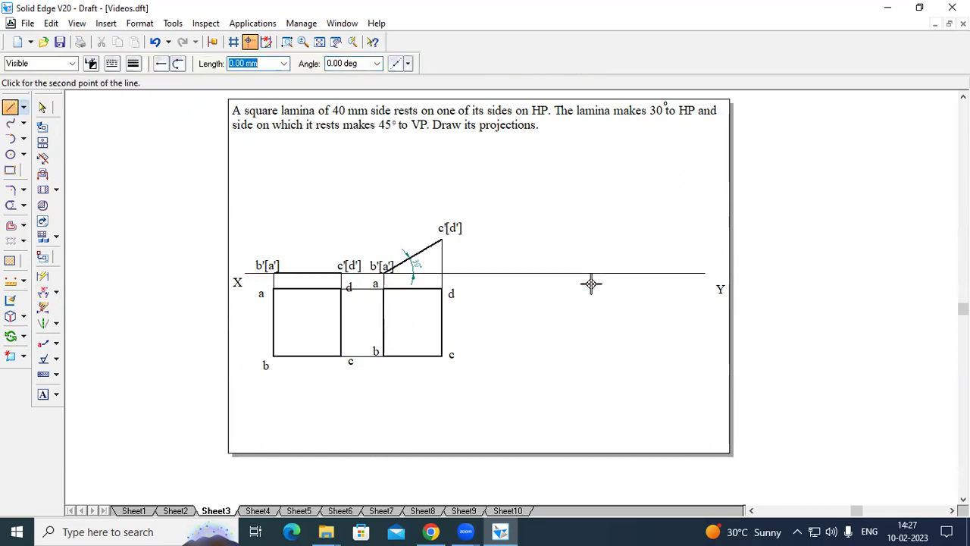
{"action": "left_click", "coordinate": [482, 384]}
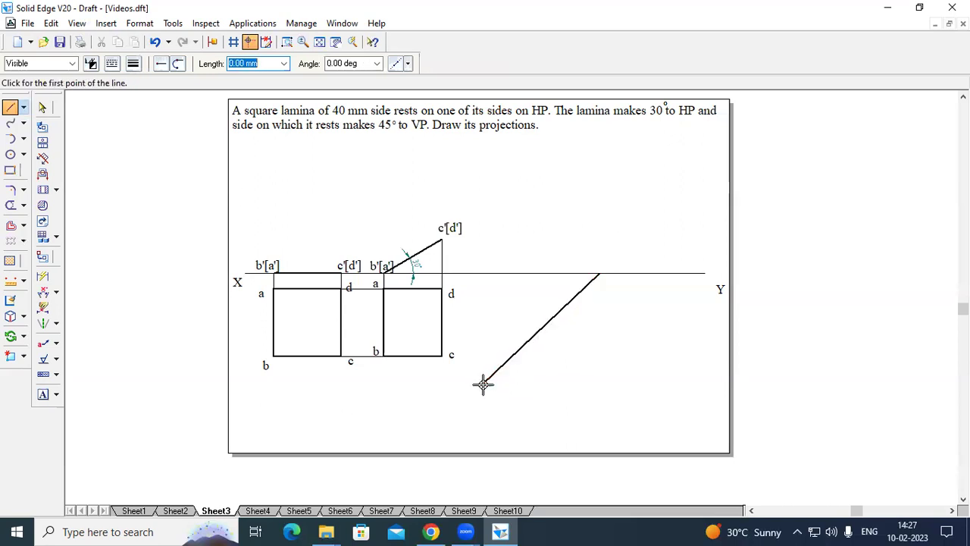
{"action": "left_click", "coordinate": [42, 107]}
{"action": "left_click", "coordinate": [551, 318]}
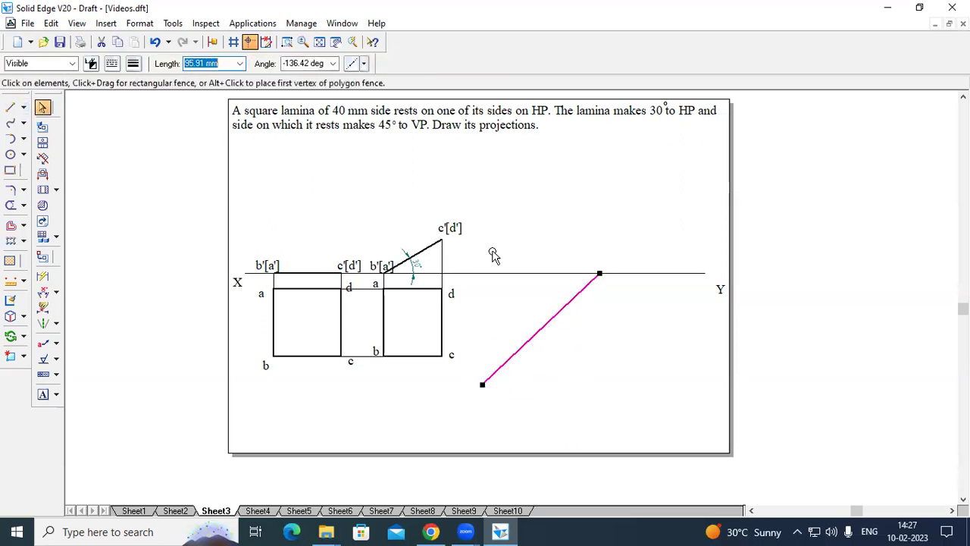
{"action": "left_click", "coordinate": [133, 64]}
{"action": "left_click", "coordinate": [148, 85]}
{"action": "left_click", "coordinate": [195, 188]}
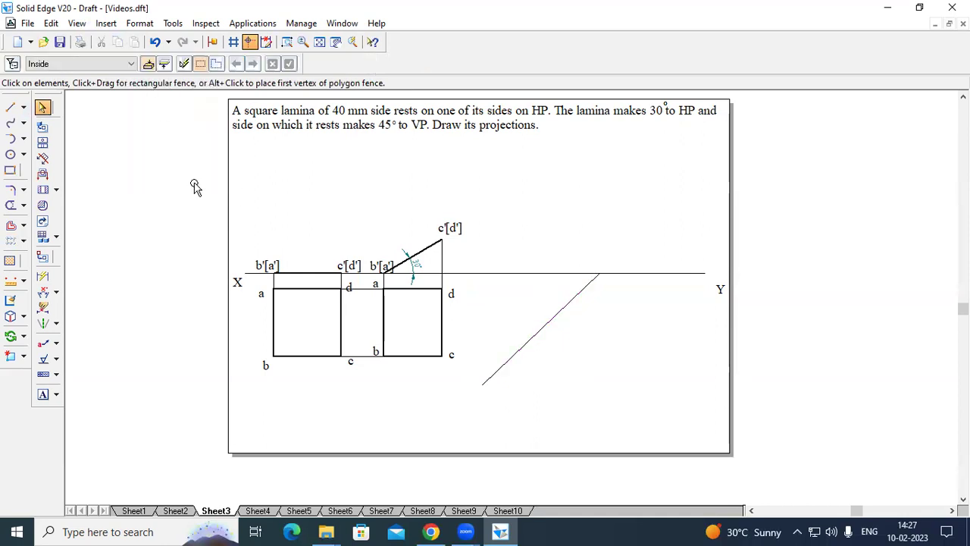
{"action": "left_click", "coordinate": [56, 292]}
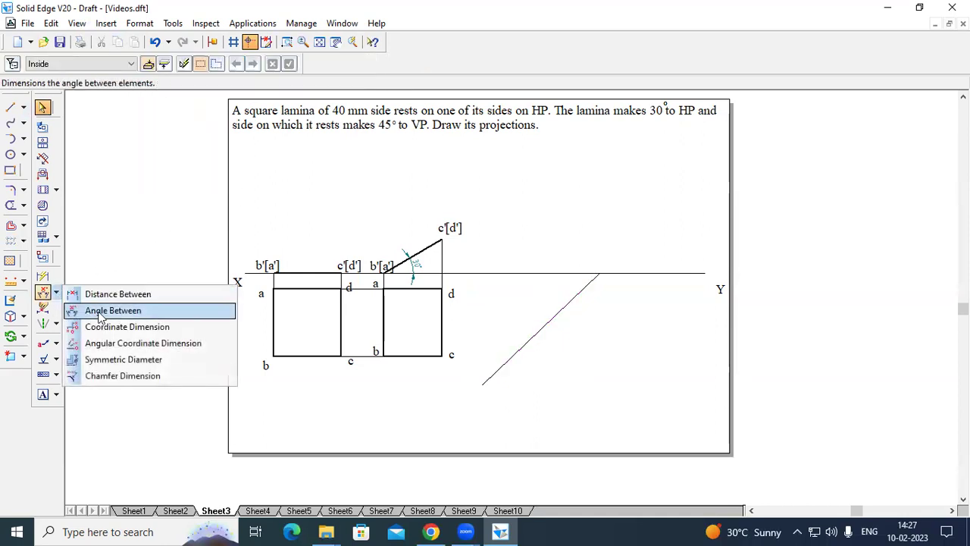
- Dimension the sloping line at 45° to the XY line
{"action": "left_click", "coordinate": [103, 310]}
{"action": "left_click", "coordinate": [554, 273]}
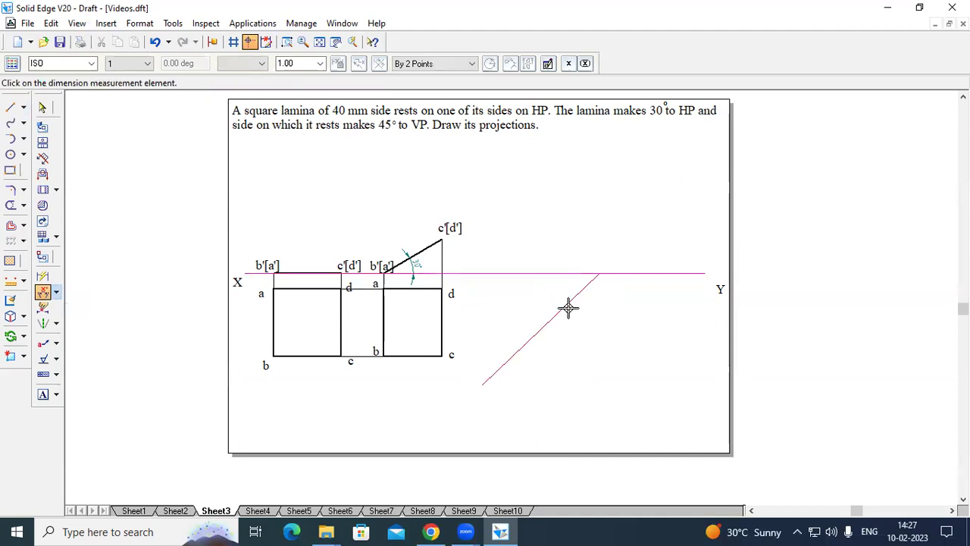
{"action": "left_click", "coordinate": [567, 305]}
{"action": "left_click", "coordinate": [574, 326]}
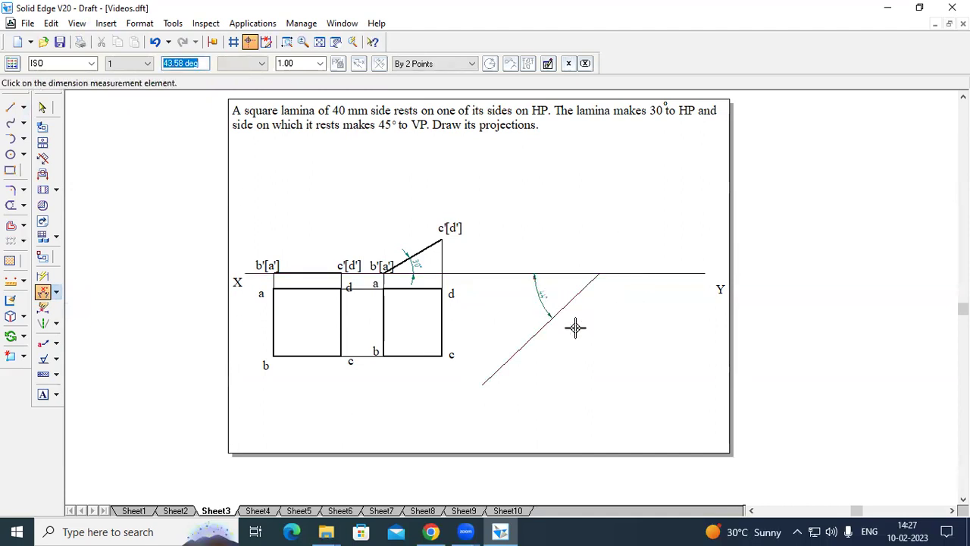
{"action": "type", "text": "4"}
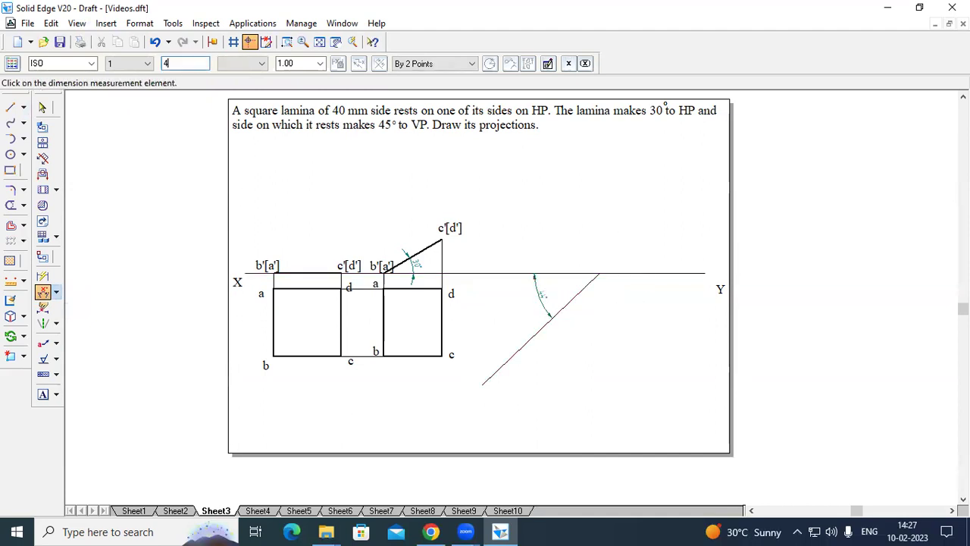
{"action": "type", "text": "5"}
{"action": "key", "text": "Return"}
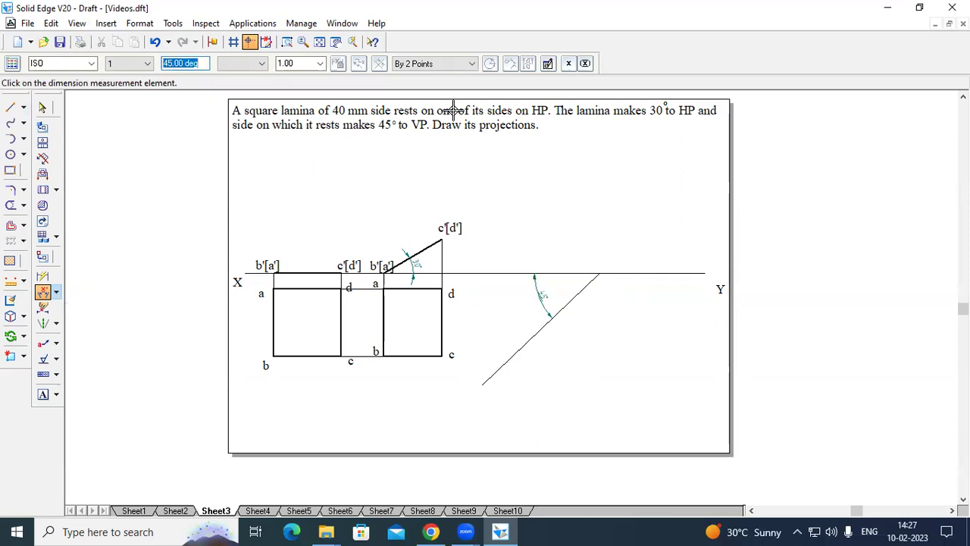
- Turn off Maintain Relationships and reapply the 45° value to the angle dimension
{"action": "left_click", "coordinate": [179, 25]}
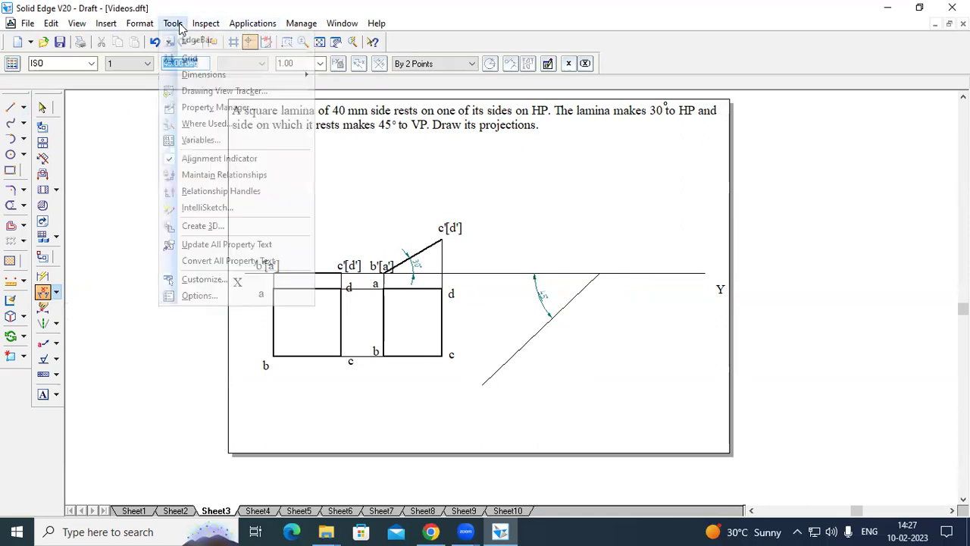
{"action": "left_click", "coordinate": [221, 176]}
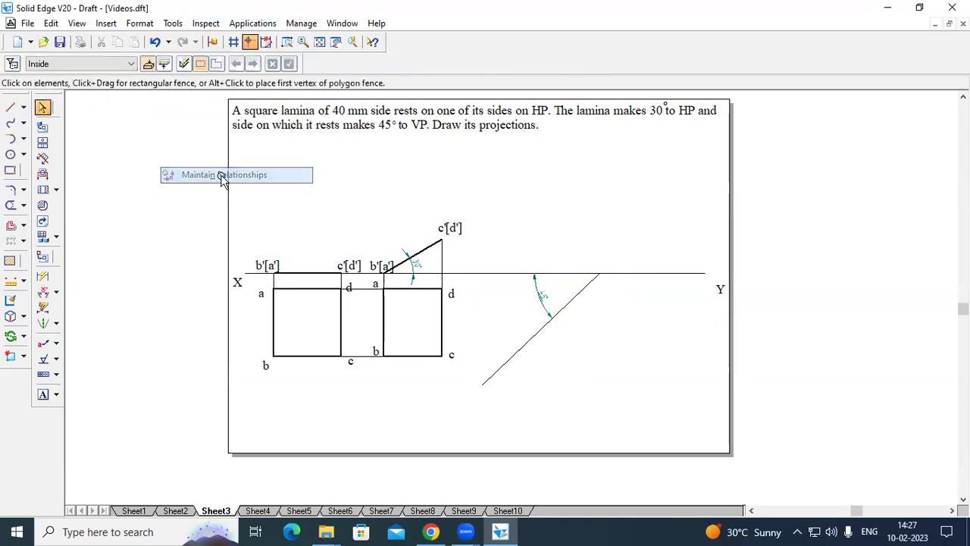
{"action": "left_click", "coordinate": [541, 303]}
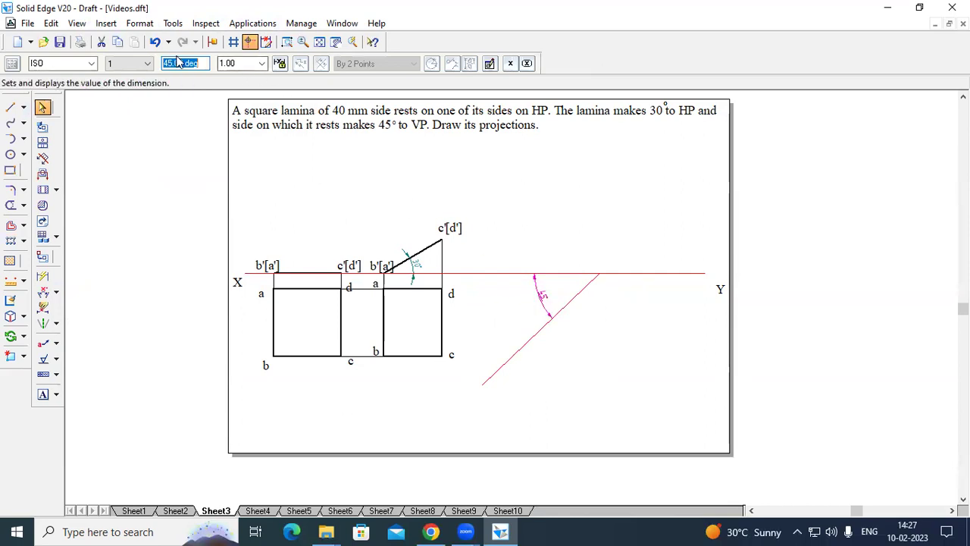
{"action": "type", "text": "45"}
{"action": "key", "text": "Return"}
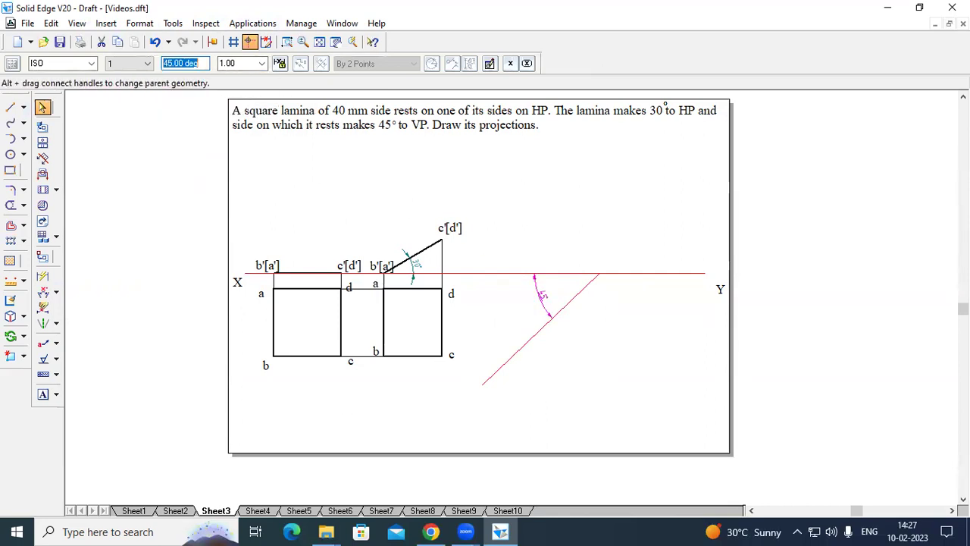
{"action": "left_click", "coordinate": [540, 370]}
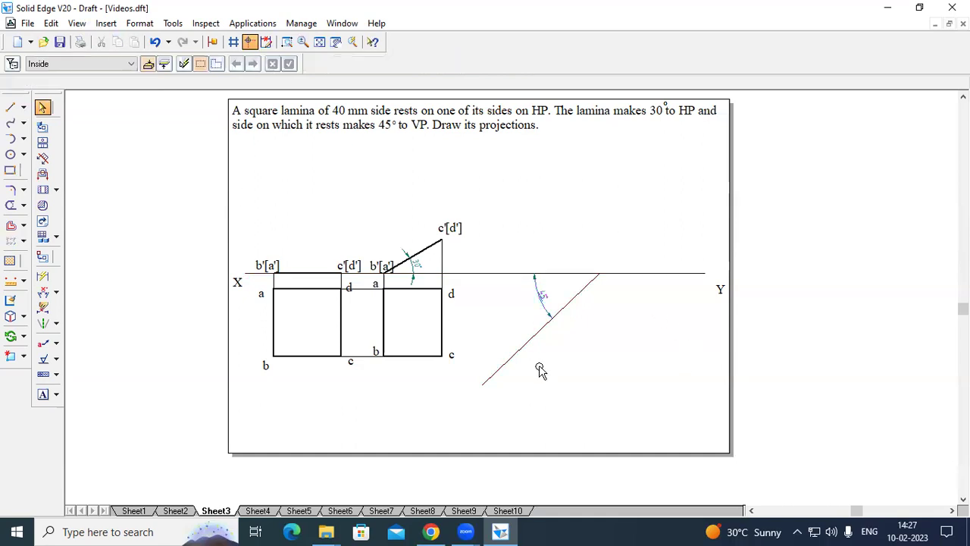
- Delete the 45° dimension and sloping line, and start a replacement line on XY
{"action": "left_click", "coordinate": [546, 305]}
{"action": "key", "text": "Delete"}
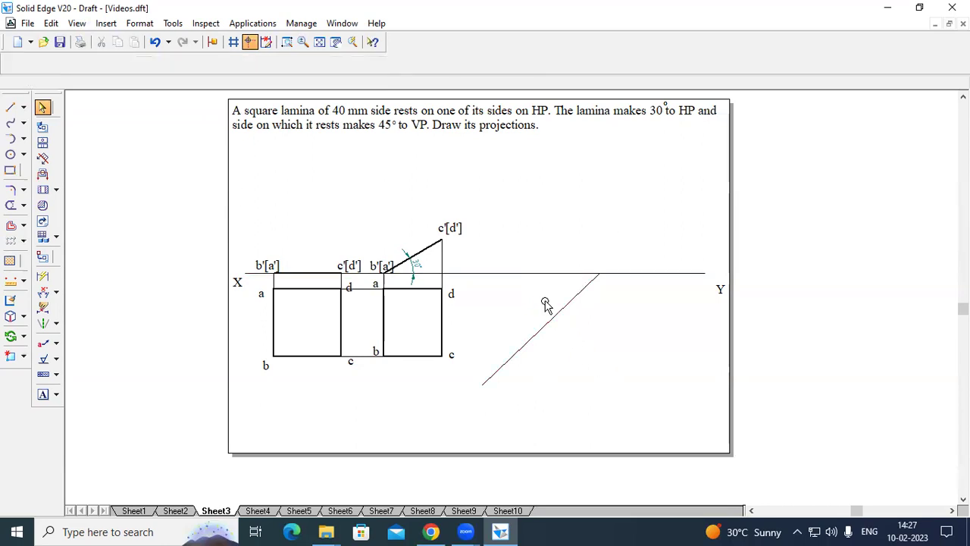
{"action": "left_click", "coordinate": [569, 307]}
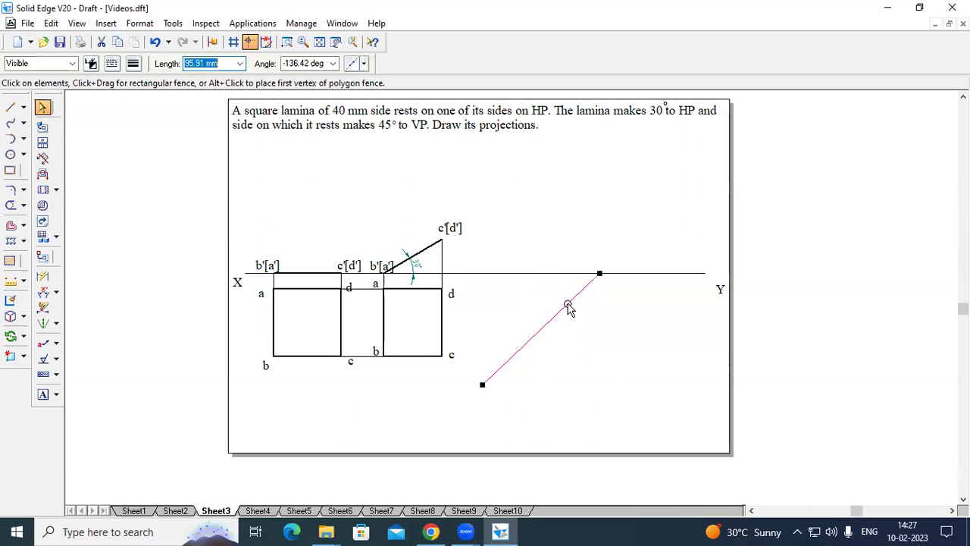
{"action": "key", "text": "Delete"}
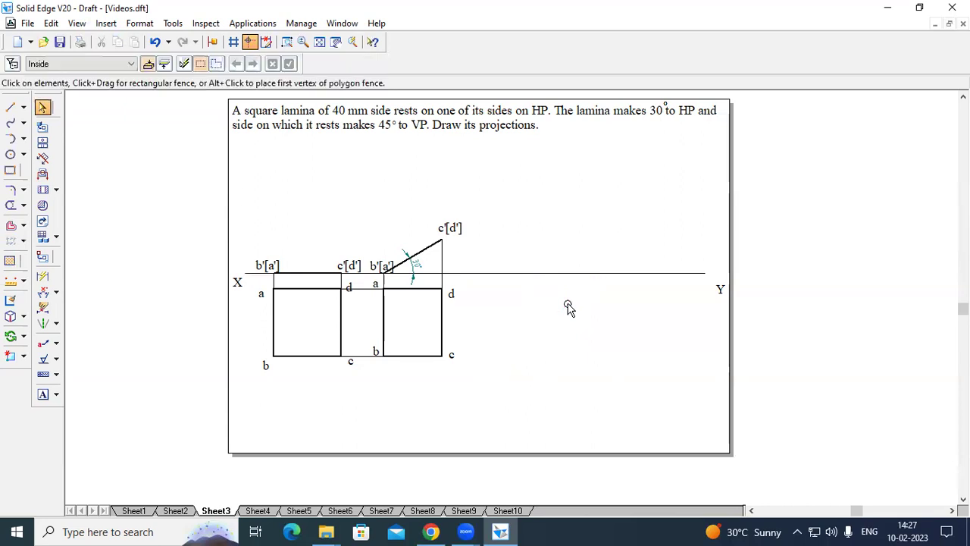
{"action": "left_click", "coordinate": [10, 106]}
{"action": "left_click", "coordinate": [613, 273]}
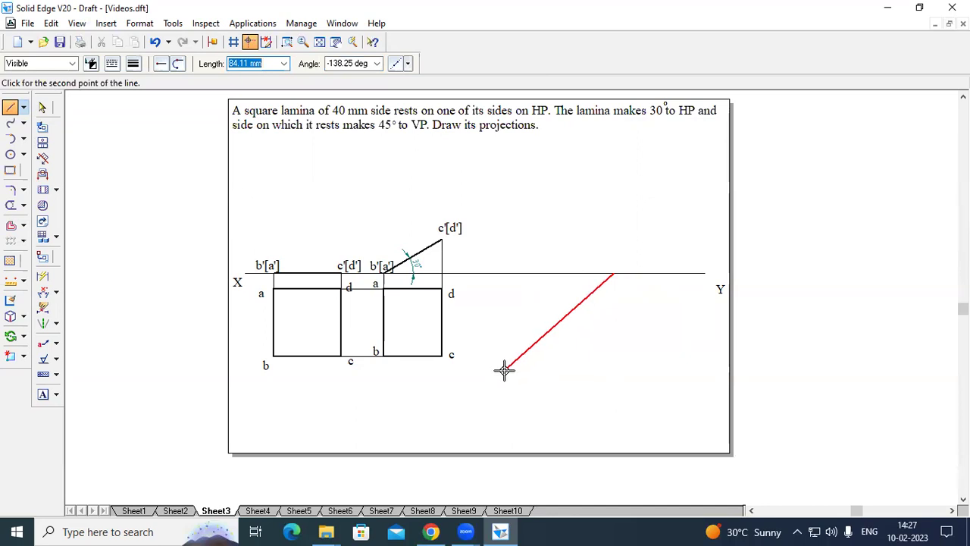
- Finish the replacement line down-left of its start using a thicker line width
{"action": "left_click", "coordinate": [133, 64]}
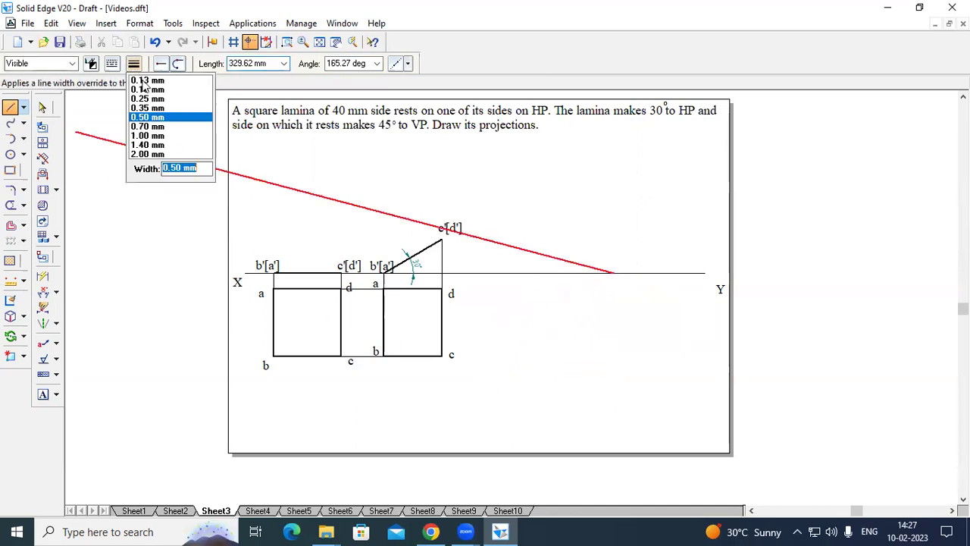
{"action": "left_click", "coordinate": [152, 114]}
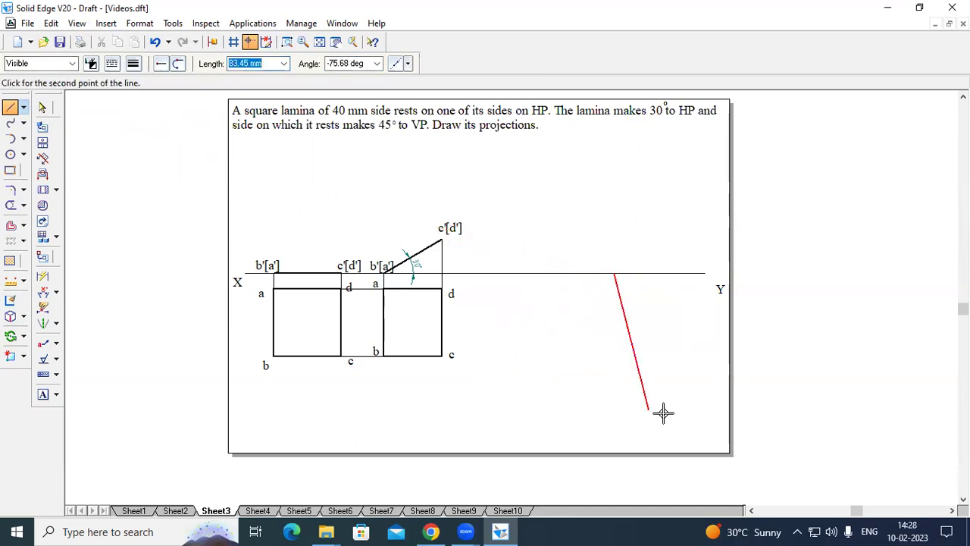
{"action": "left_click", "coordinate": [498, 369]}
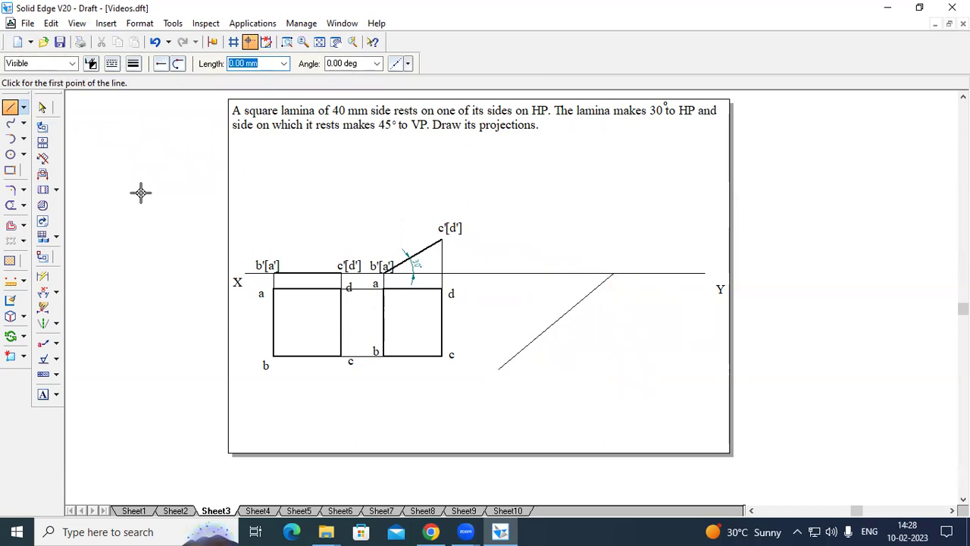
- Fix the new line at 45° to XY with an angle dimension
{"action": "left_click", "coordinate": [42, 292]}
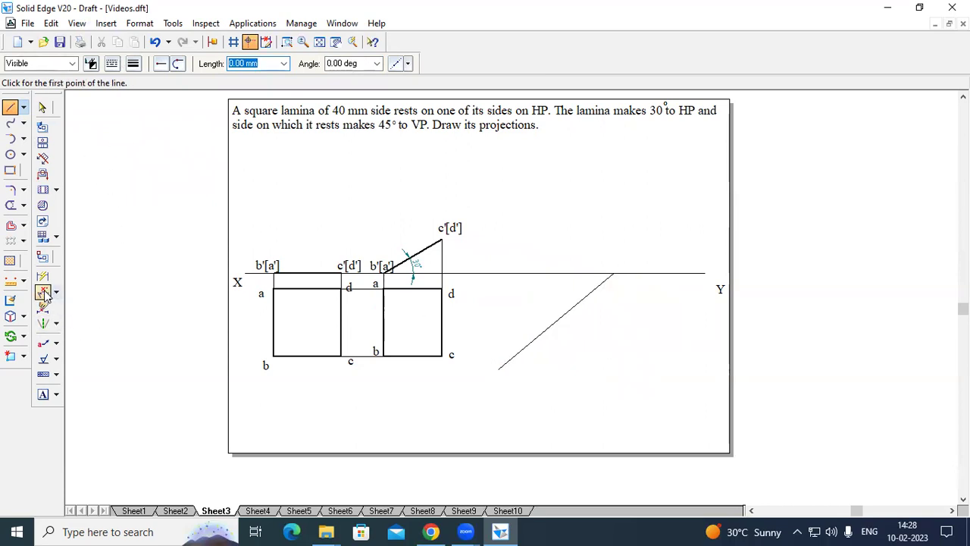
{"action": "left_click", "coordinate": [564, 272]}
{"action": "left_click", "coordinate": [581, 295]}
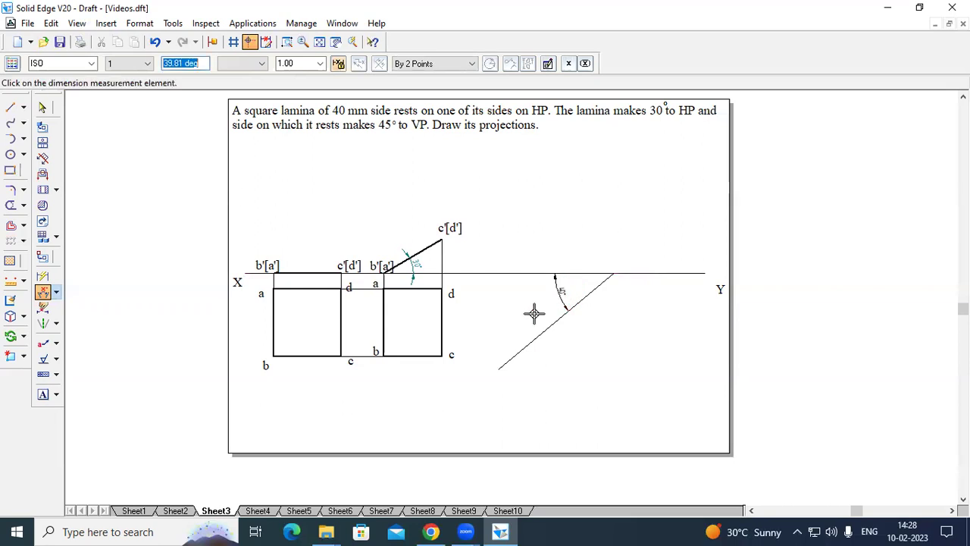
{"action": "type", "text": "4"}
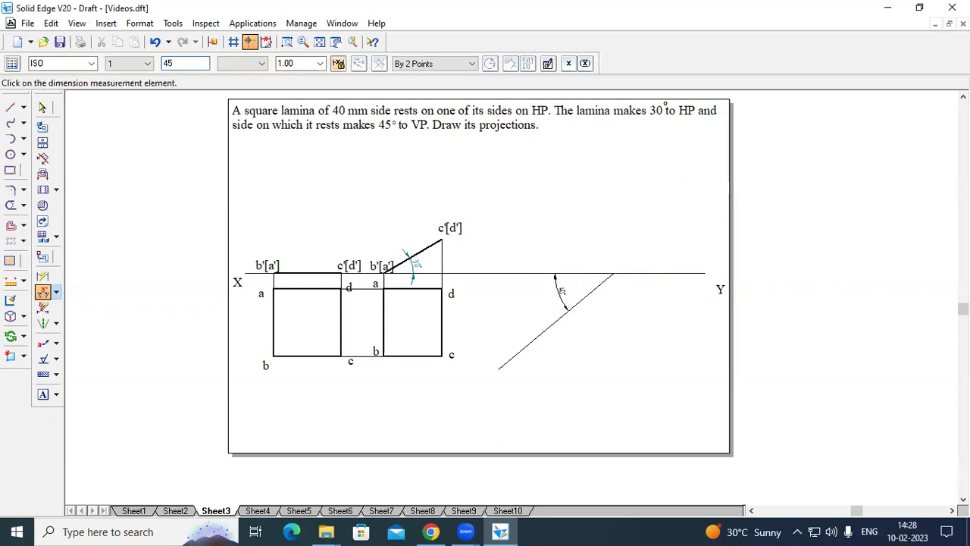
{"action": "type", "text": "5"}
{"action": "key", "text": "Return"}
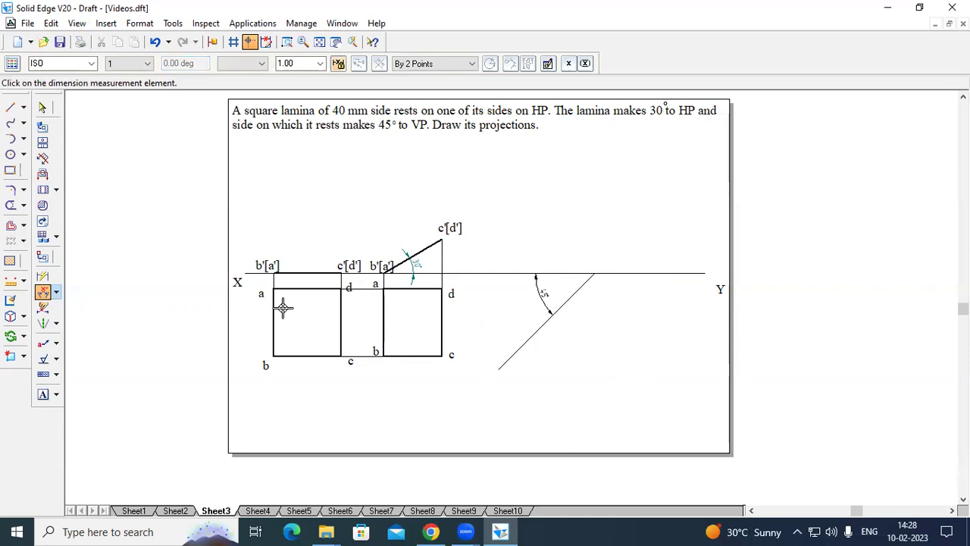
{"action": "key", "text": "Escape"}
- Move the right top-view square so its corner sits on the inclined line
{"action": "left_click_drag", "start_coordinate": [470, 281], "coordinate": [366, 384]}
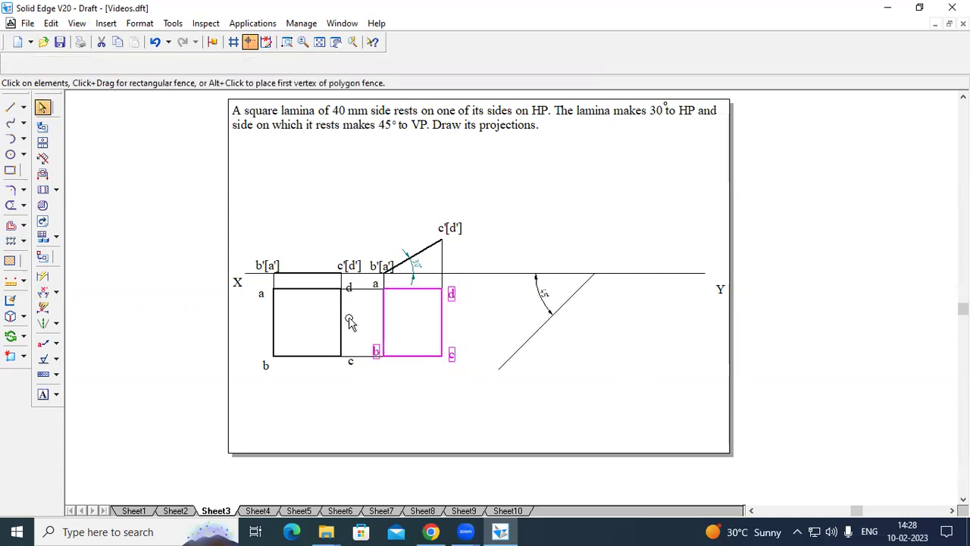
{"action": "left_click", "coordinate": [24, 337]}
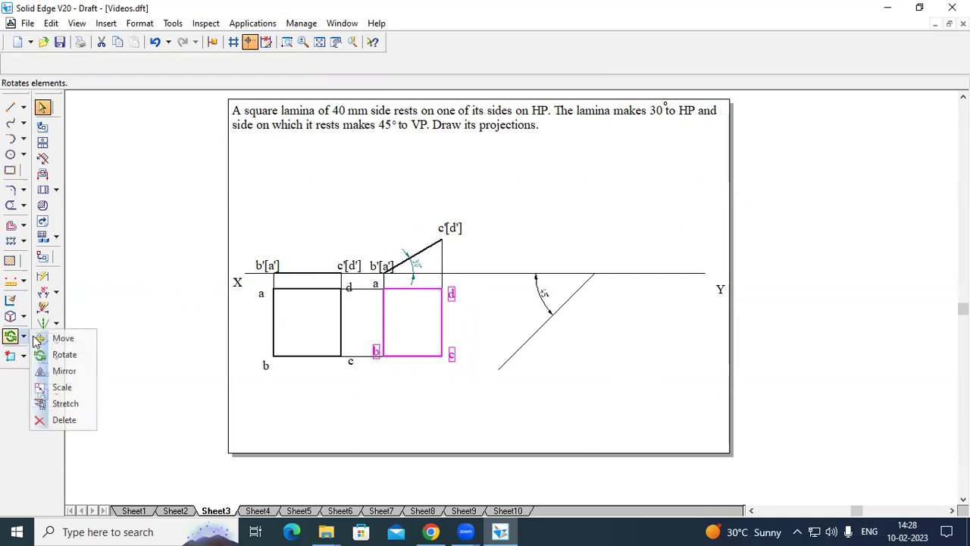
{"action": "left_click", "coordinate": [42, 338]}
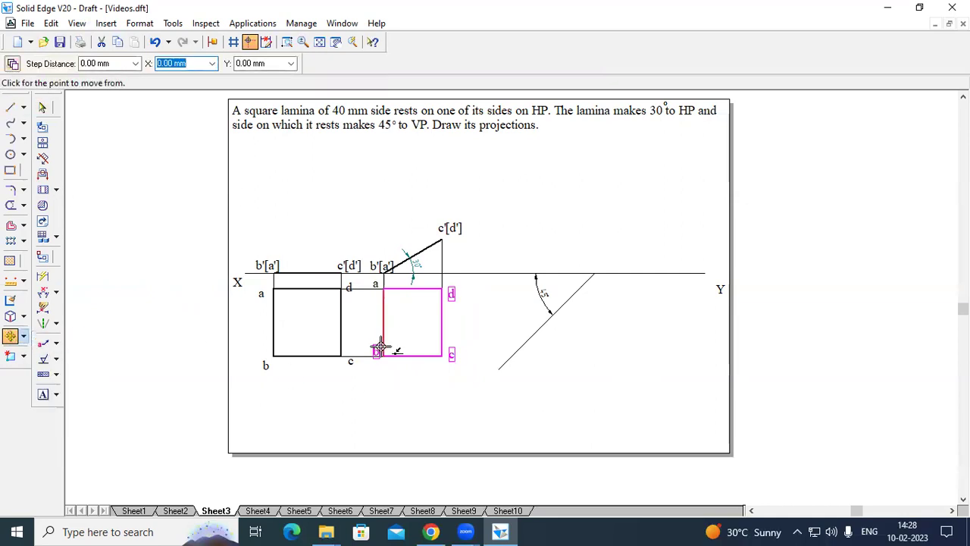
{"action": "left_click", "coordinate": [382, 285]}
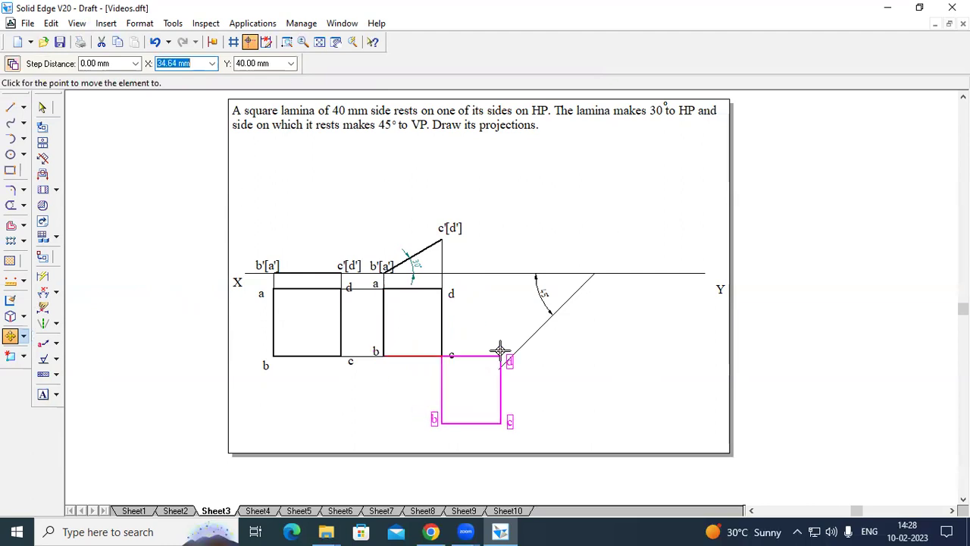
{"action": "left_click", "coordinate": [562, 303]}
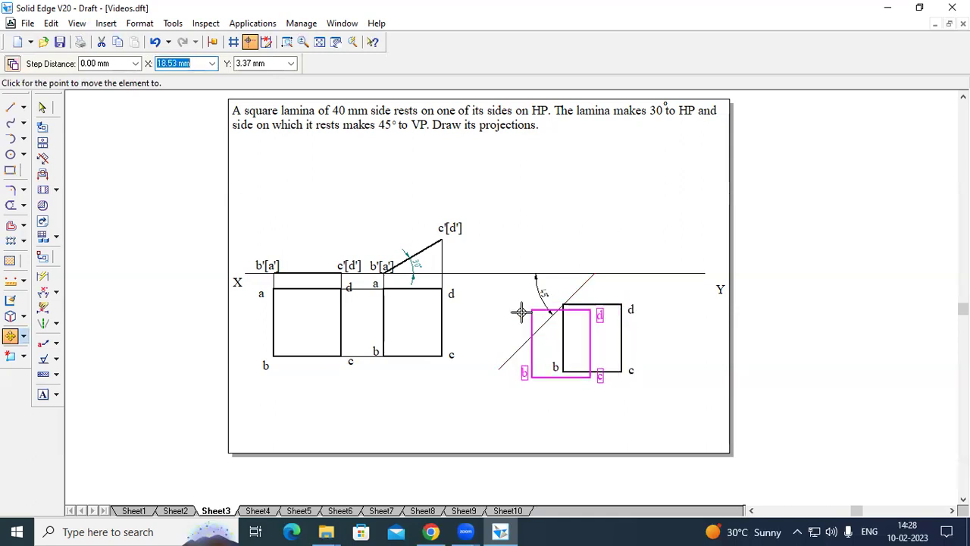
- Rotate the square 45° about that corner so a side lies along the inclined line
{"action": "left_click", "coordinate": [26, 338]}
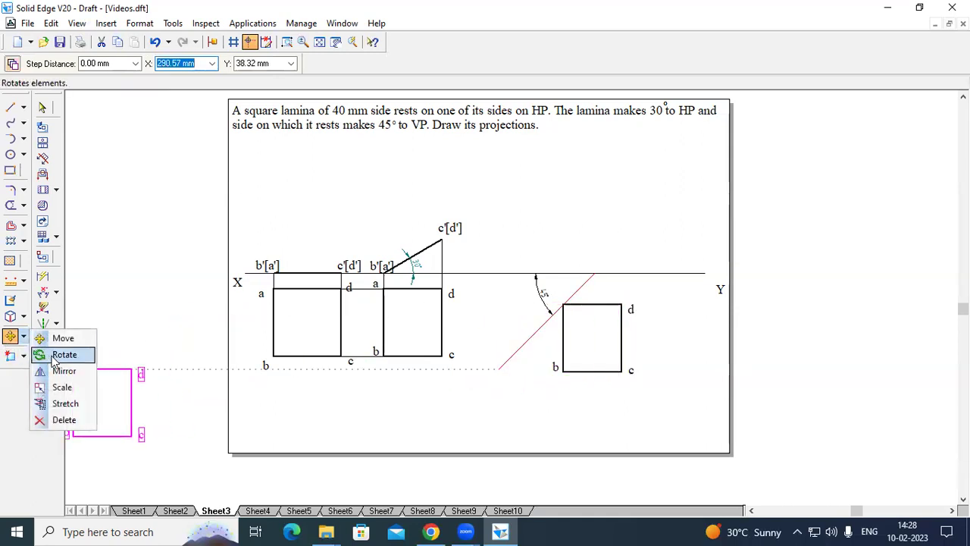
{"action": "left_click", "coordinate": [57, 354]}
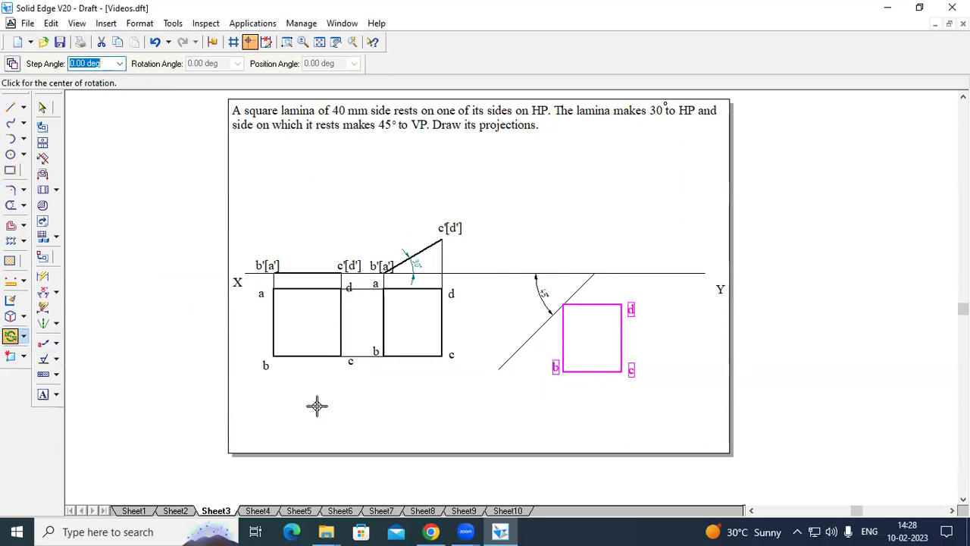
{"action": "left_click", "coordinate": [563, 304]}
{"action": "left_click", "coordinate": [562, 370]}
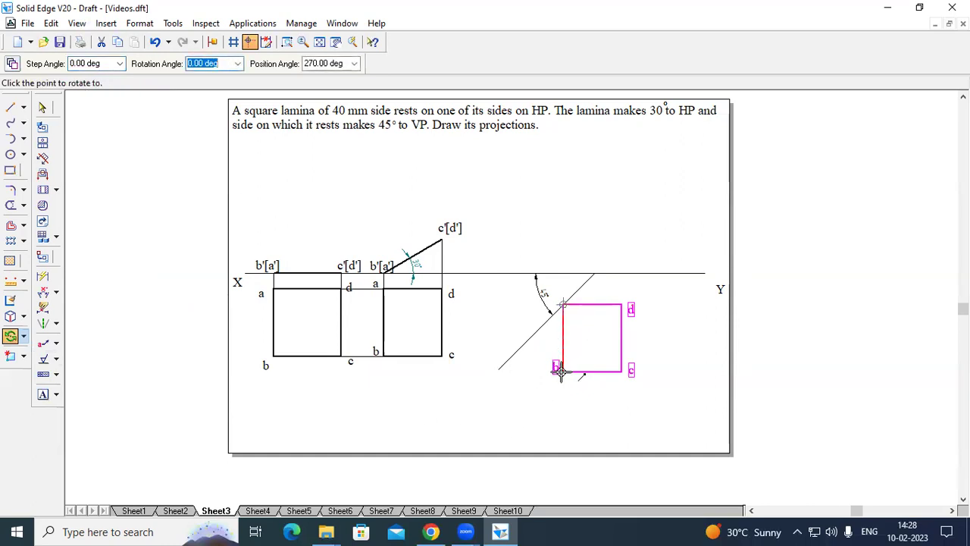
{"action": "left_click", "coordinate": [515, 350]}
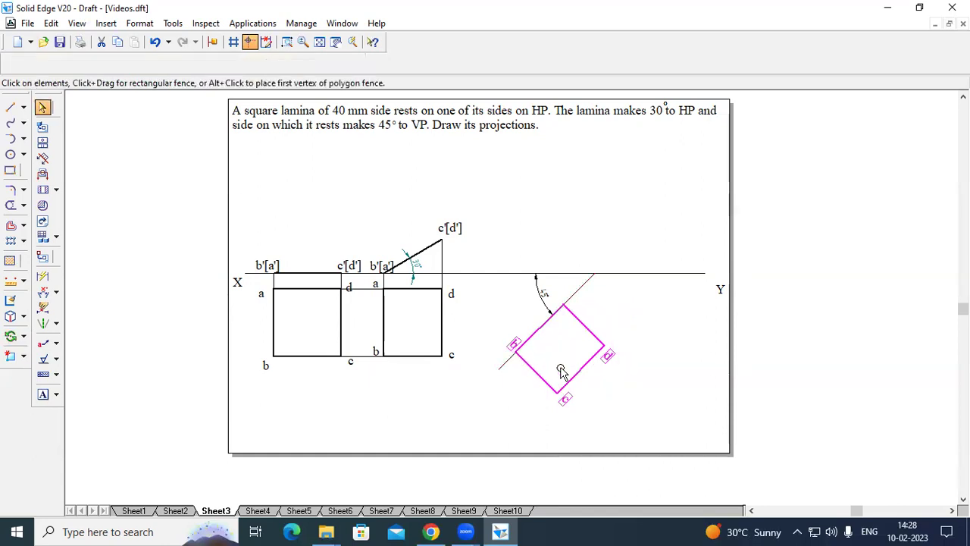
{"action": "left_click", "coordinate": [667, 369]}
{"action": "left_click", "coordinate": [10, 107]}
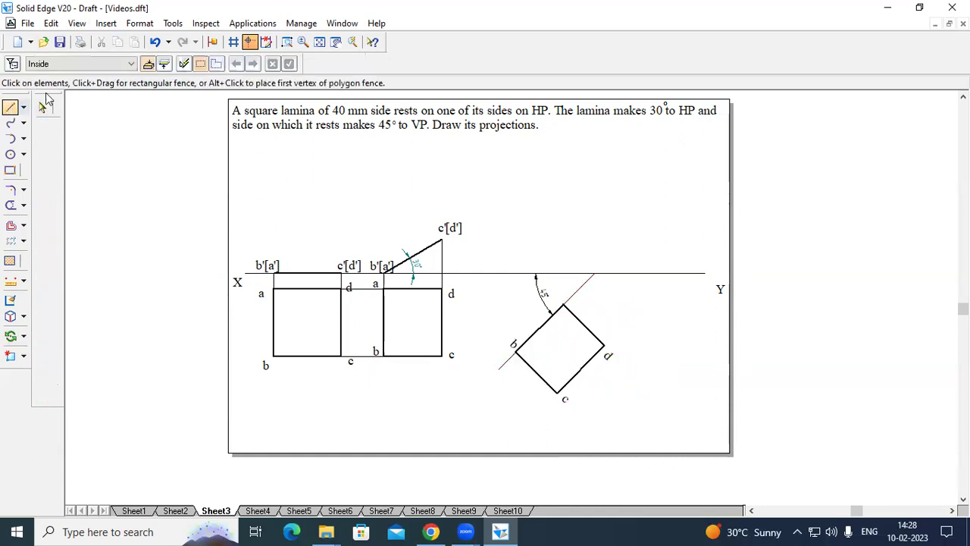
- Draw thin vertical projectors from the square's top corner and corner b up to XY
{"action": "left_click", "coordinate": [134, 63]}
{"action": "left_click", "coordinate": [152, 80]}
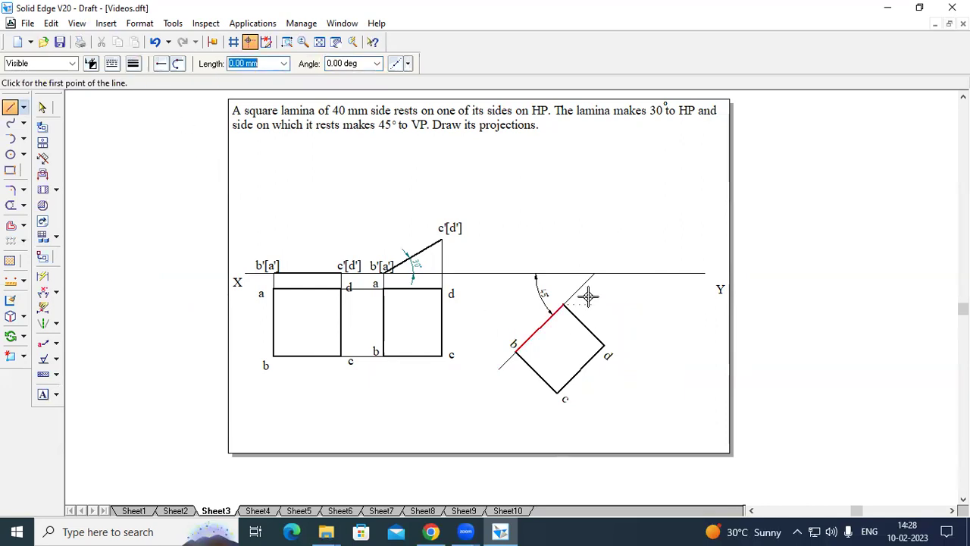
{"action": "left_click", "coordinate": [563, 303]}
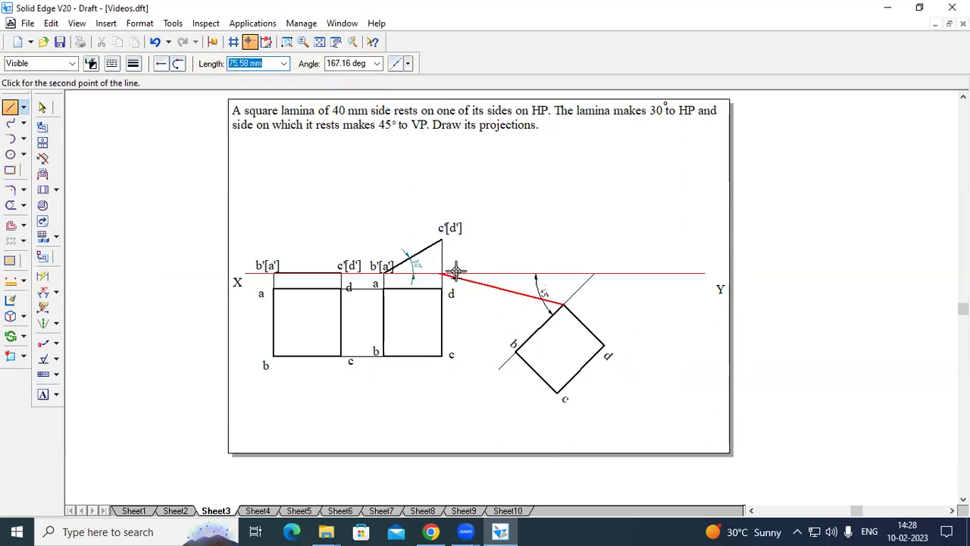
{"action": "left_click", "coordinate": [563, 272]}
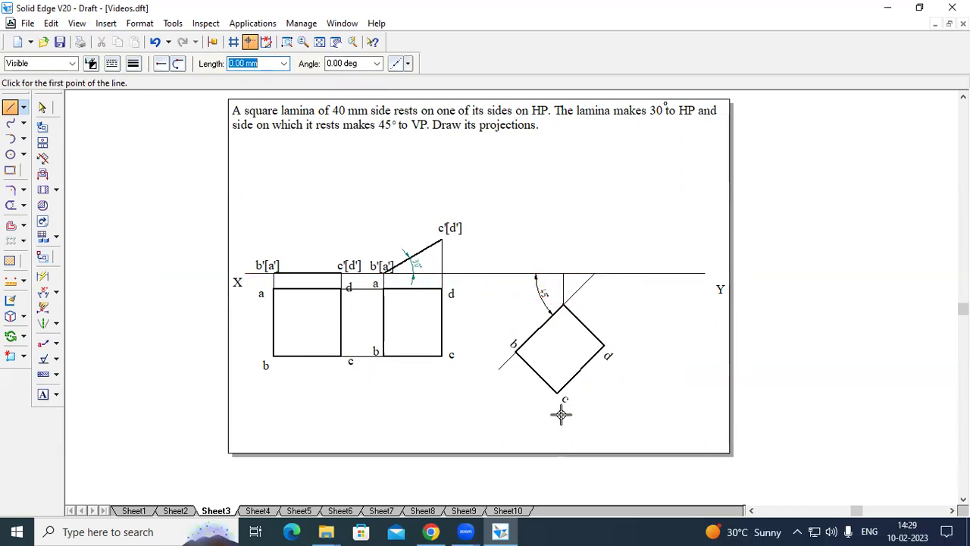
{"action": "left_click", "coordinate": [514, 348]}
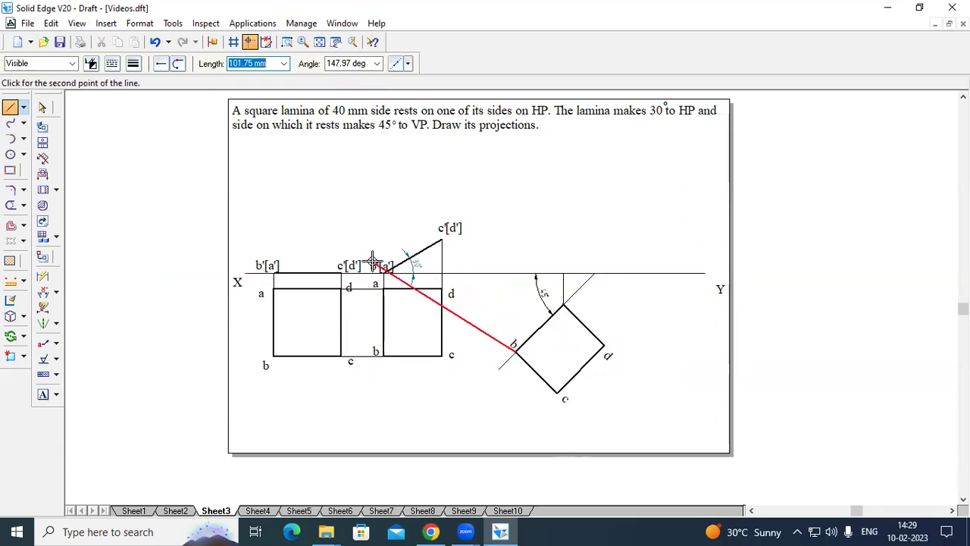
{"action": "left_click", "coordinate": [515, 272]}
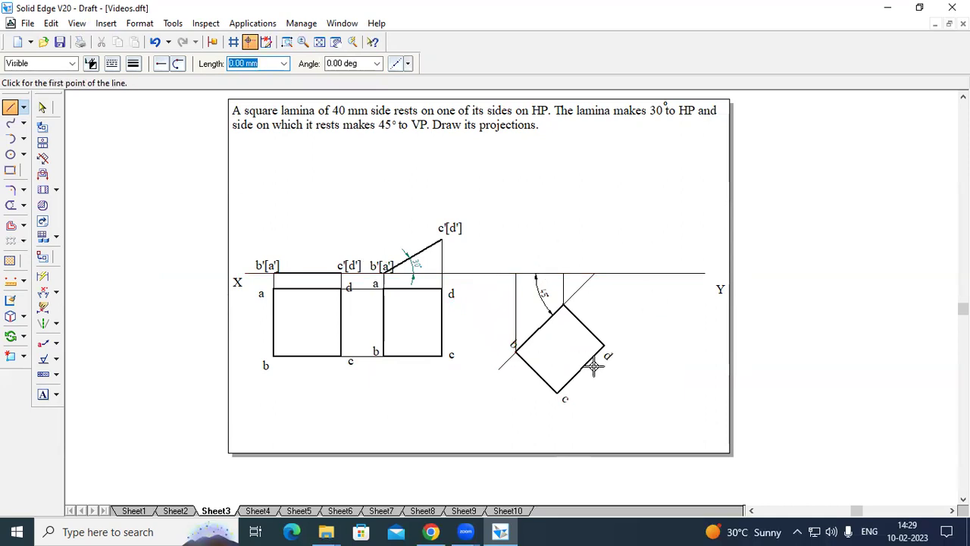
- Project corners c and d up to a horizontal line drawn level with c'[d']
{"action": "left_click", "coordinate": [558, 391]}
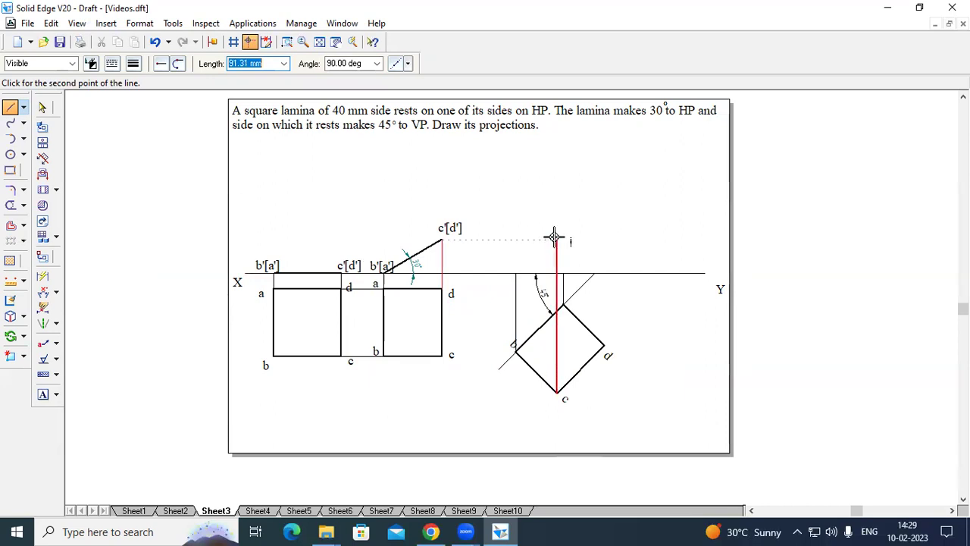
{"action": "left_click", "coordinate": [557, 240]}
{"action": "left_click", "coordinate": [442, 240]}
{"action": "left_click", "coordinate": [605, 345]}
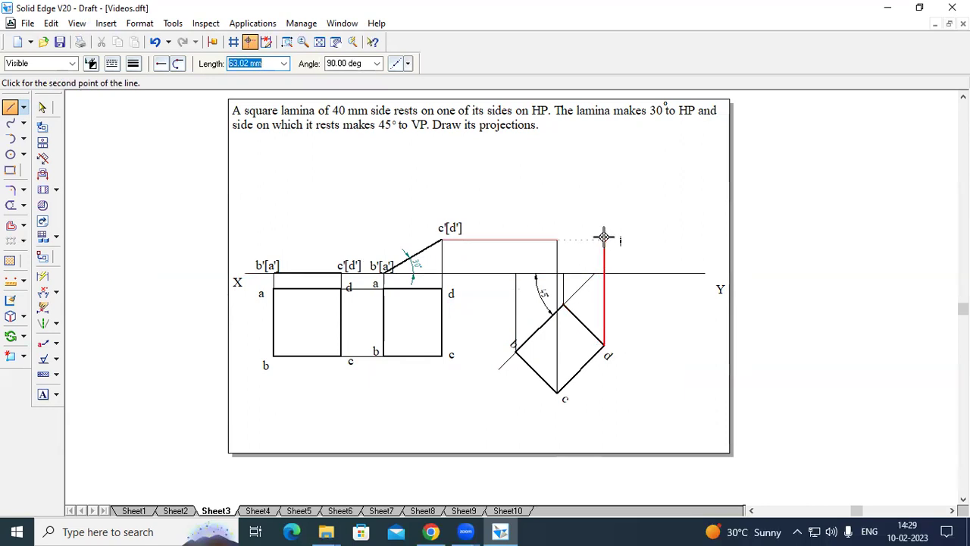
{"action": "left_click", "coordinate": [604, 240]}
{"action": "left_click", "coordinate": [559, 240]}
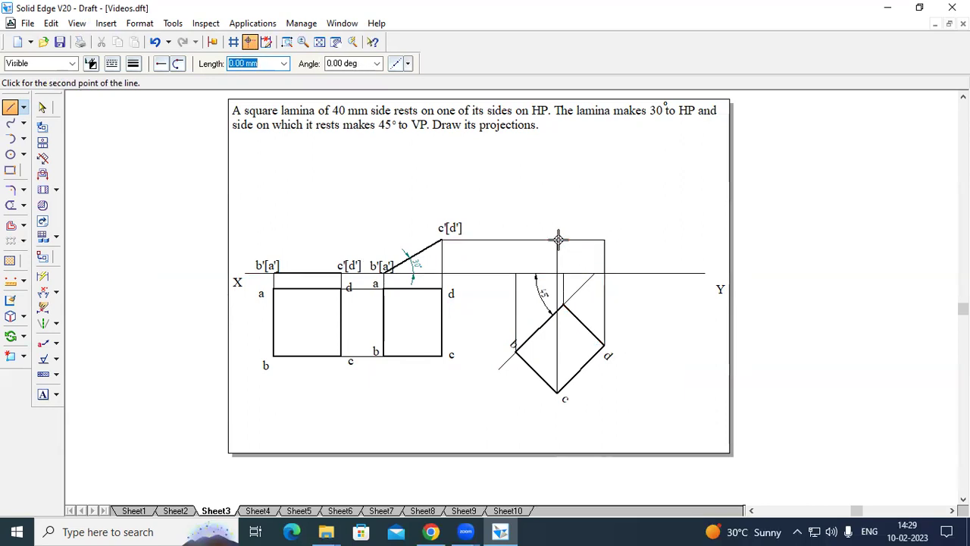
{"action": "left_click", "coordinate": [42, 394]}
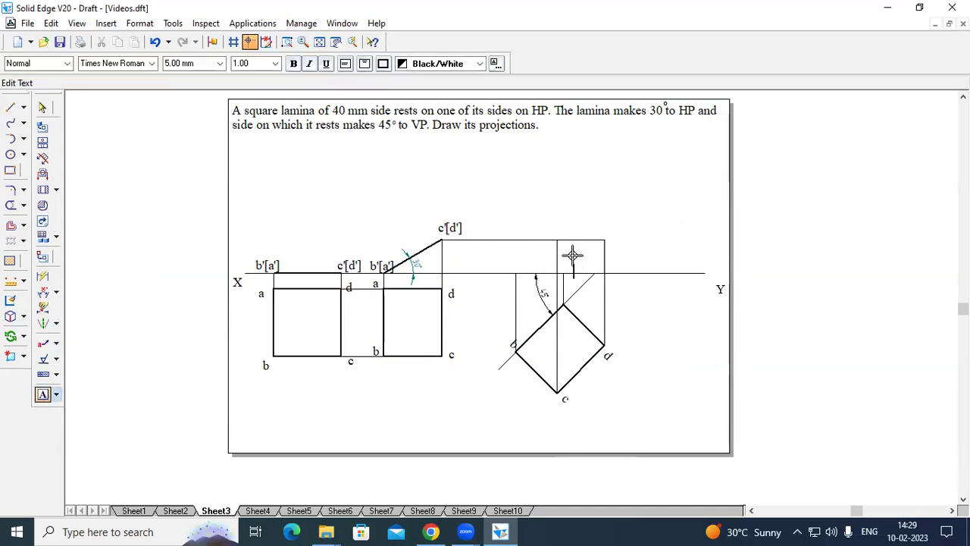
- Label the new front-view projector points a', b' and d'
{"action": "left_click", "coordinate": [570, 256]}
{"action": "type", "text": "a'"}
{"action": "left_click", "coordinate": [504, 264]}
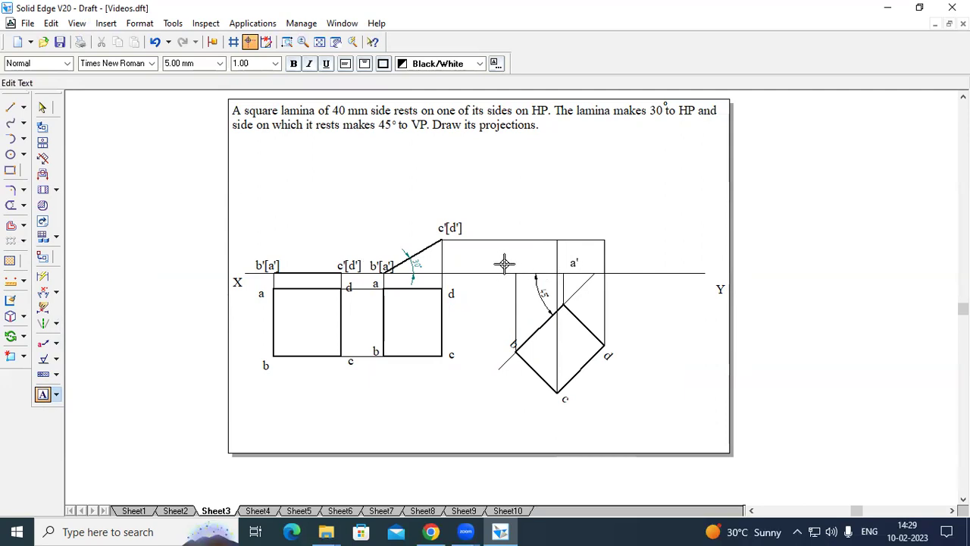
{"action": "type", "text": "b'"}
{"action": "key", "text": "Escape"}
{"action": "left_click", "coordinate": [538, 225]}
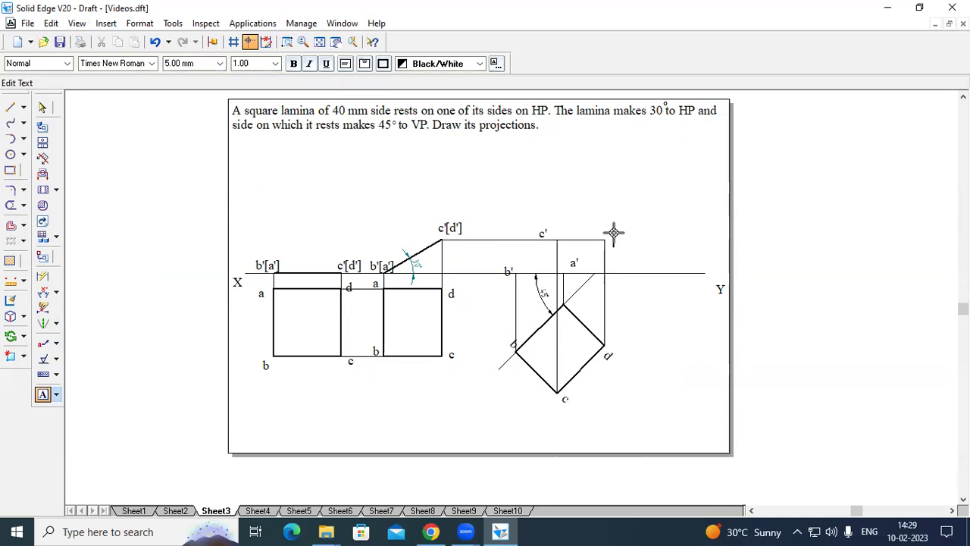
{"action": "type", "text": "d'"}
{"action": "left_click", "coordinate": [9, 107]}
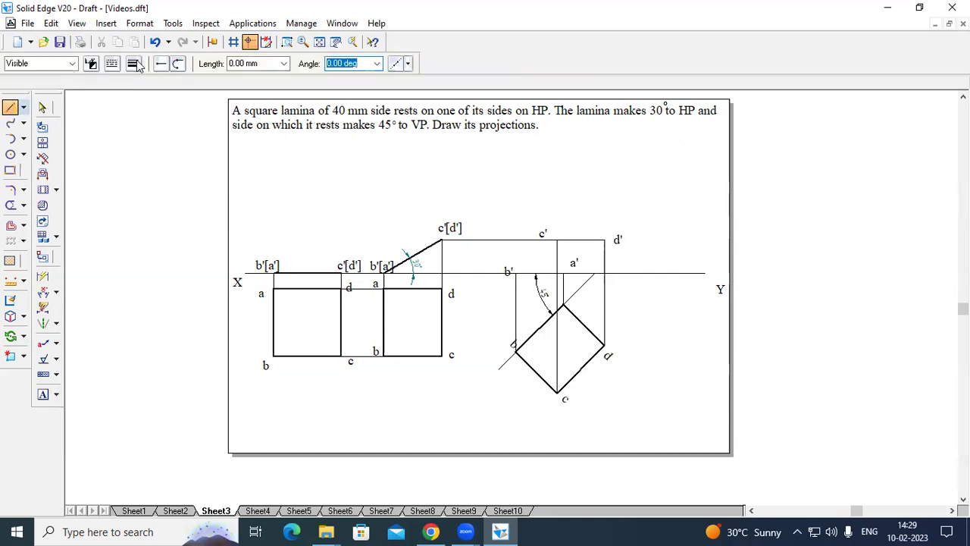
- Outline the front view in thick lines through a', b', c', d' and back to a'
{"action": "left_click", "coordinate": [134, 64]}
{"action": "left_click", "coordinate": [143, 81]}
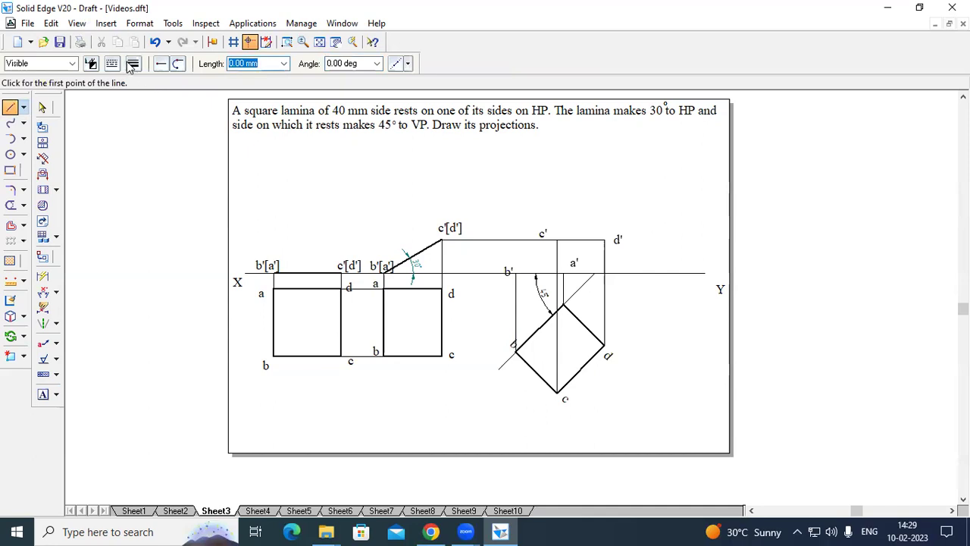
{"action": "left_click", "coordinate": [133, 64]}
{"action": "left_click", "coordinate": [148, 84]}
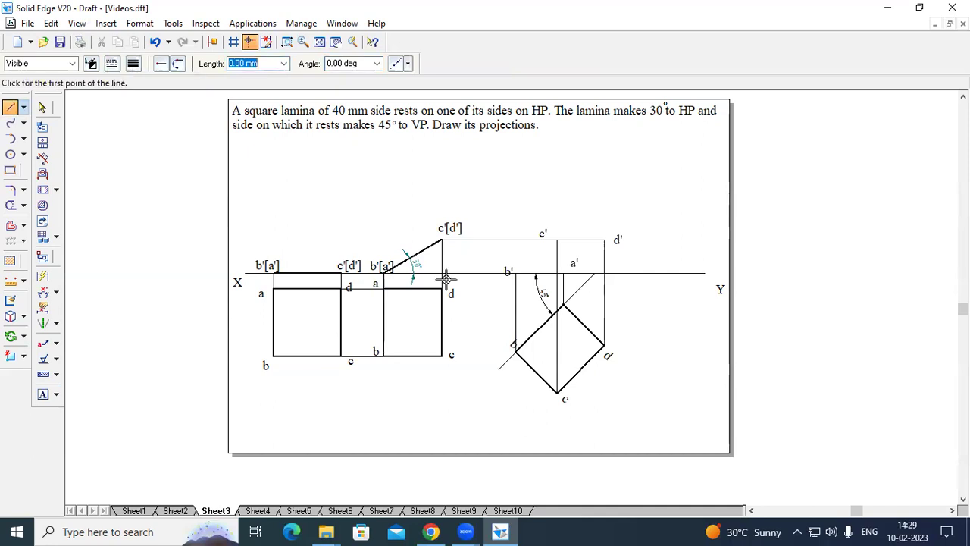
{"action": "left_click", "coordinate": [564, 273]}
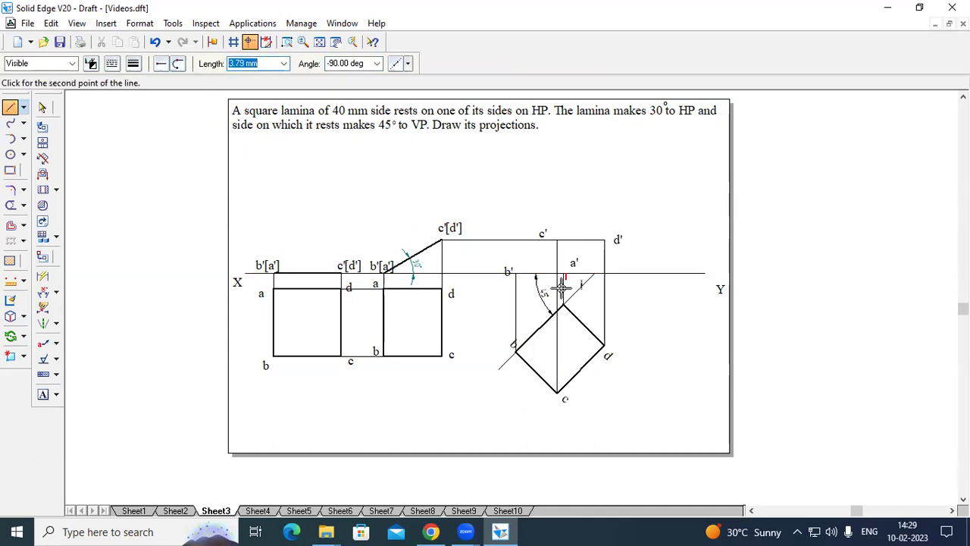
{"action": "left_click", "coordinate": [515, 273]}
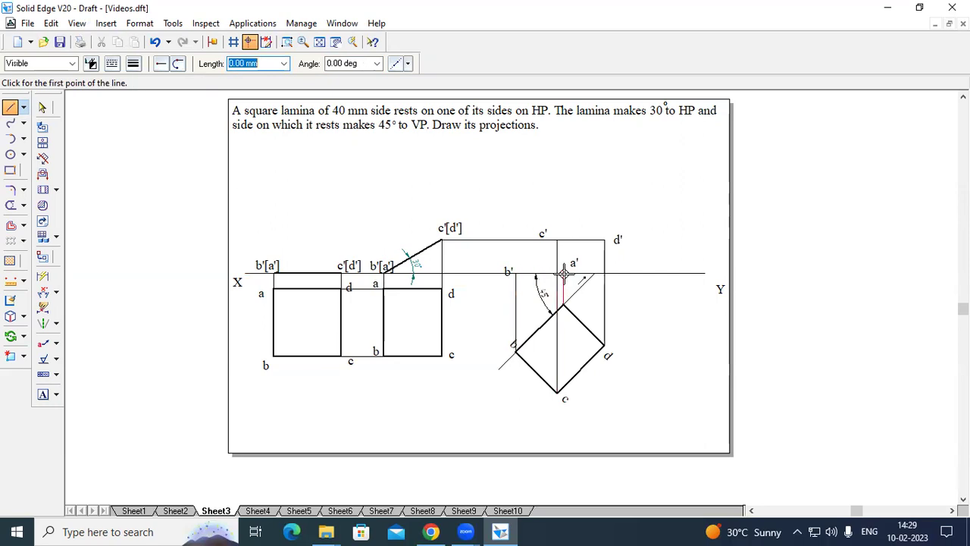
{"action": "left_click", "coordinate": [563, 273]}
{"action": "left_click", "coordinate": [515, 273]}
{"action": "left_click", "coordinate": [557, 239]}
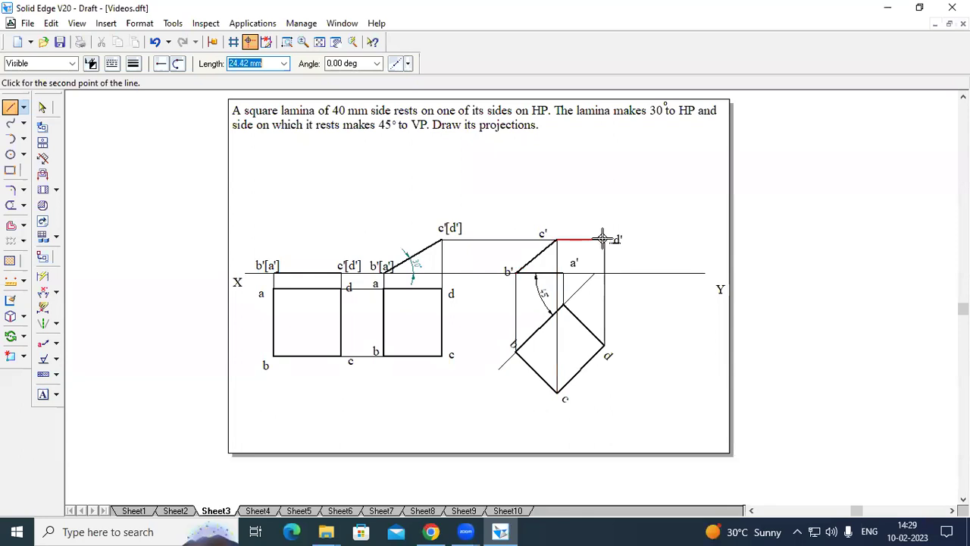
{"action": "left_click", "coordinate": [605, 240]}
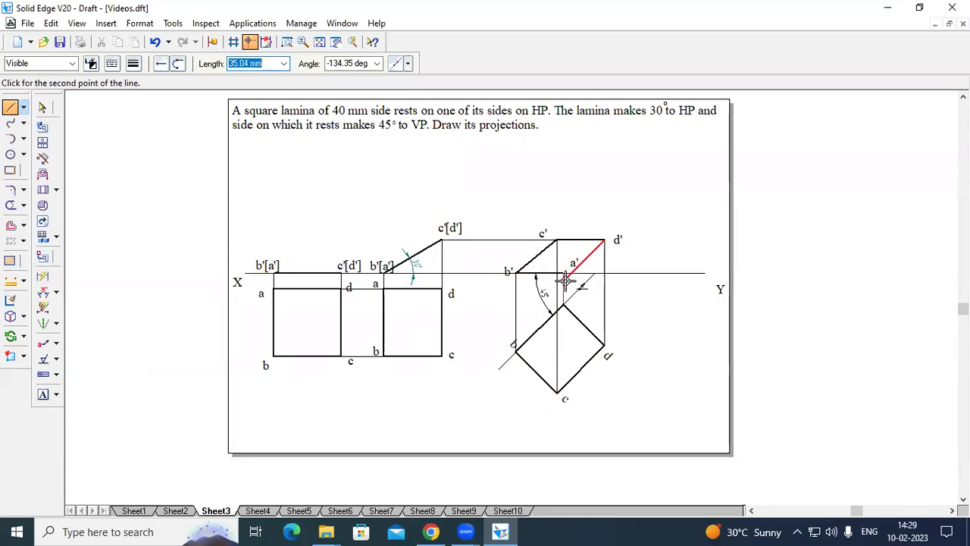
{"action": "left_click", "coordinate": [562, 272]}
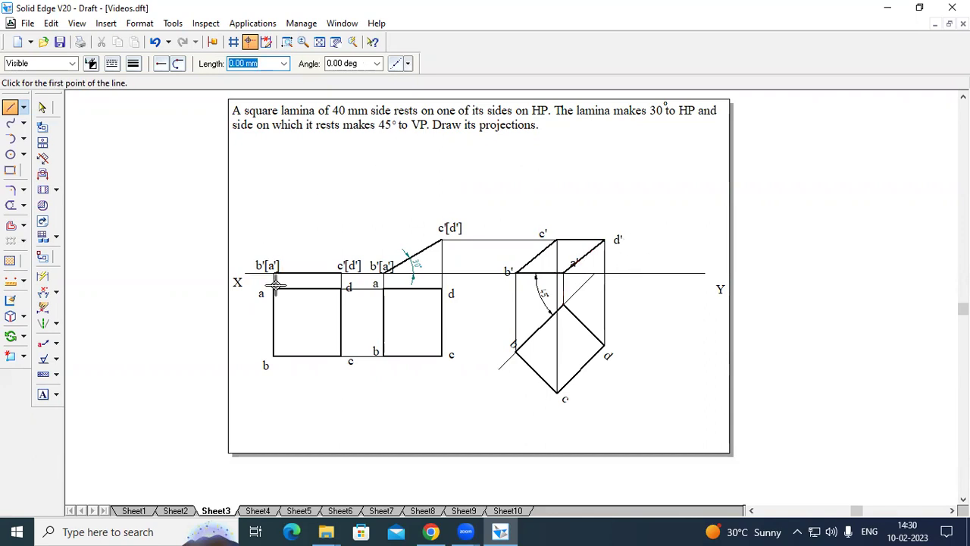
- Add VP above and HP below the XY line near X
{"action": "left_click", "coordinate": [43, 395]}
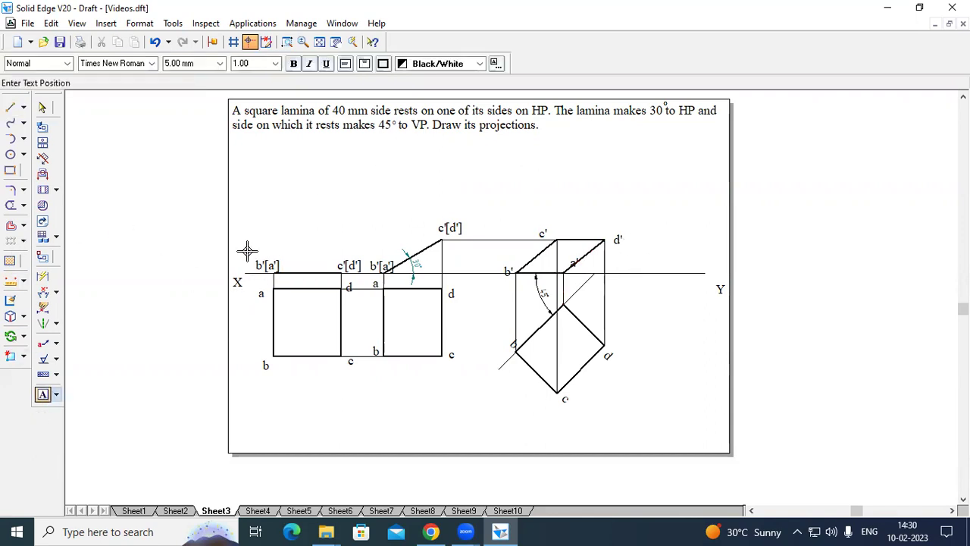
{"action": "left_click", "coordinate": [244, 256]}
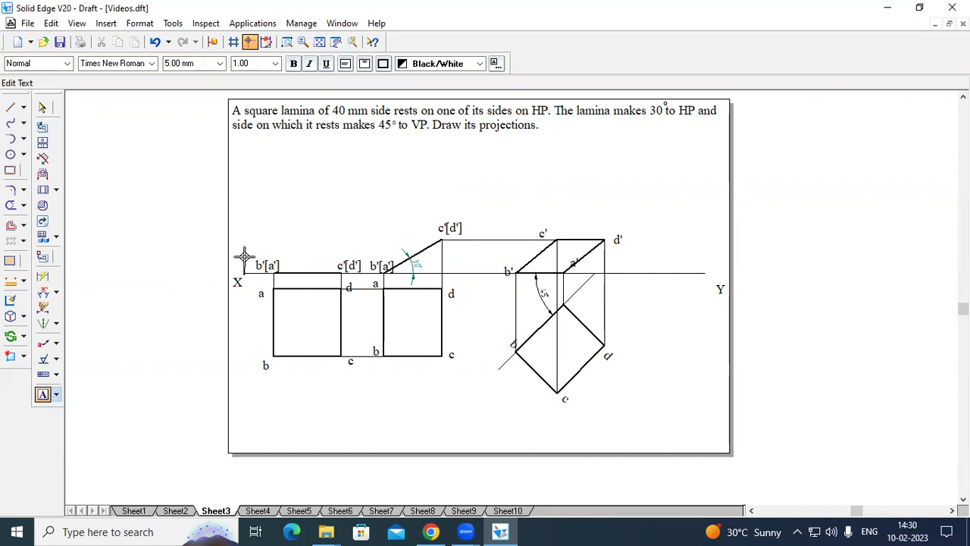
{"action": "type", "text": "VP"}
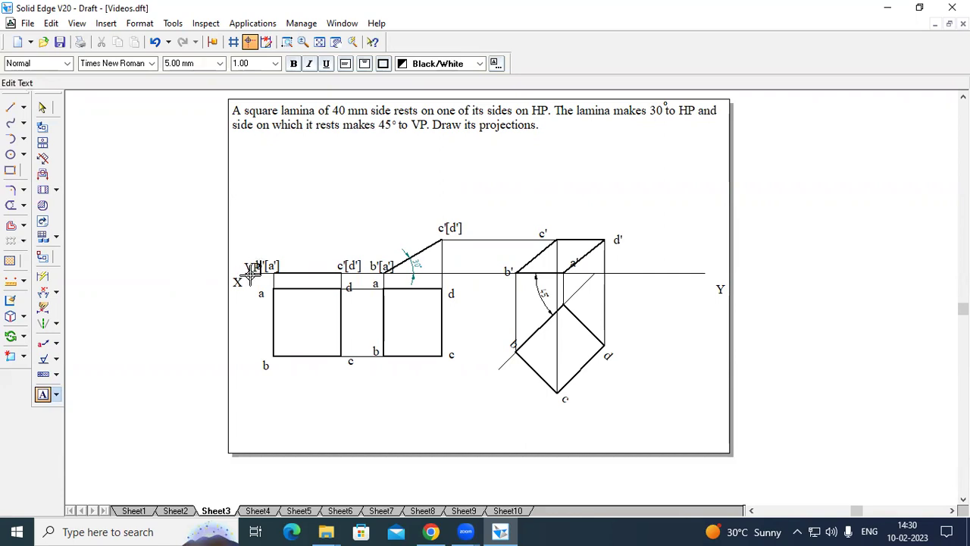
{"action": "left_click", "coordinate": [248, 282]}
{"action": "left_click", "coordinate": [249, 283]}
{"action": "left_click", "coordinate": [270, 199]}
- Add the FRONT VIEW and TOP VIEW titles and STAGE 1 and STAGE 2 captions
{"action": "left_click", "coordinate": [270, 199]}
{"action": "type", "text": "FRONT VIEW"}
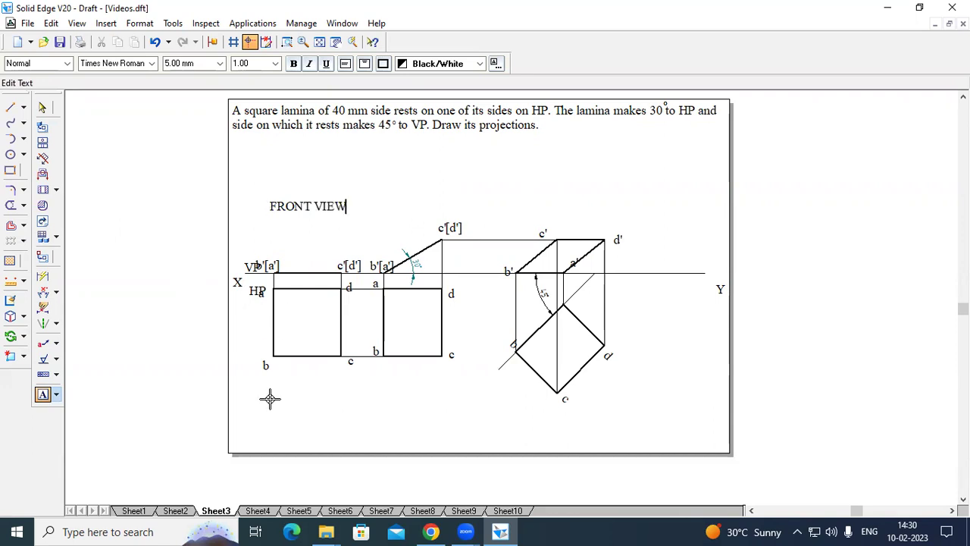
{"action": "left_click", "coordinate": [284, 421]}
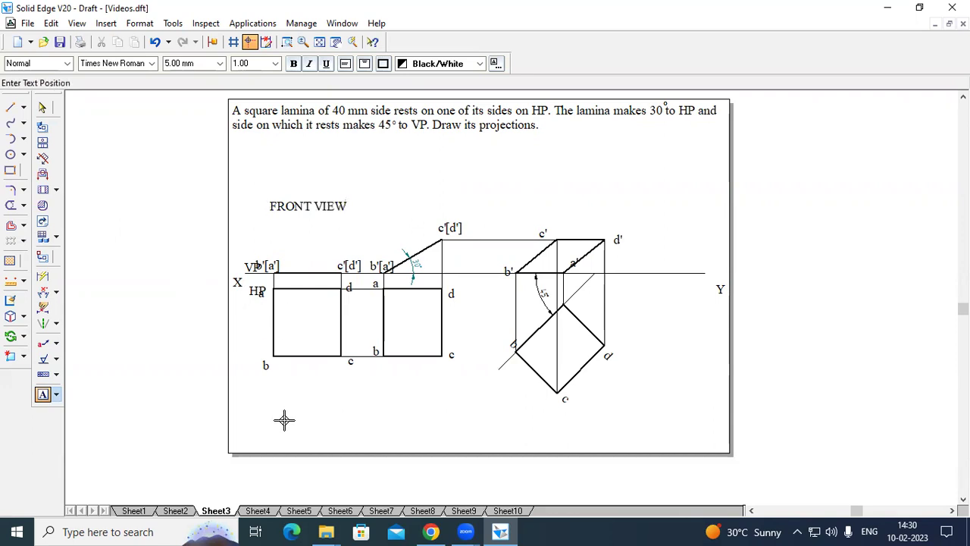
{"action": "left_click", "coordinate": [284, 420]}
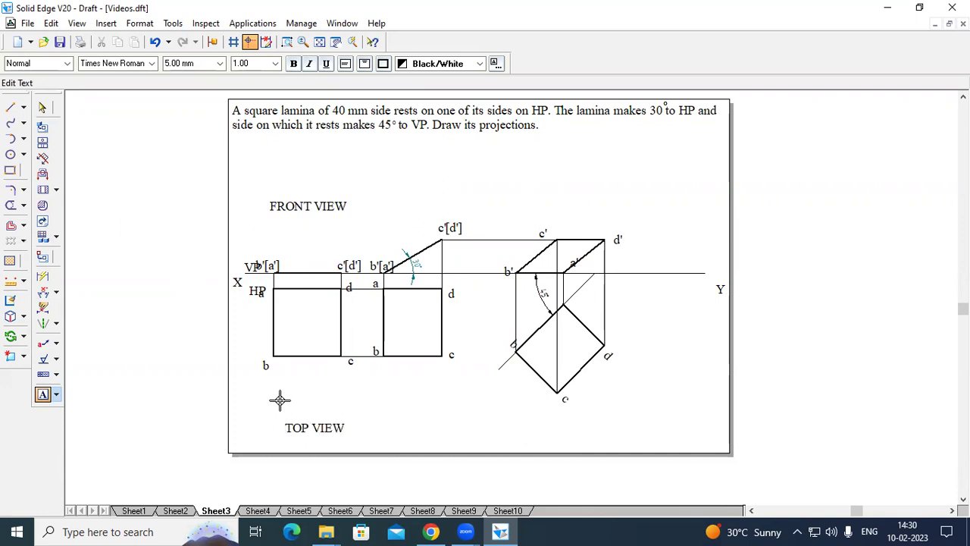
{"action": "left_click", "coordinate": [275, 389]}
{"action": "left_click", "coordinate": [275, 389]}
{"action": "type", "text": "STAGE"}
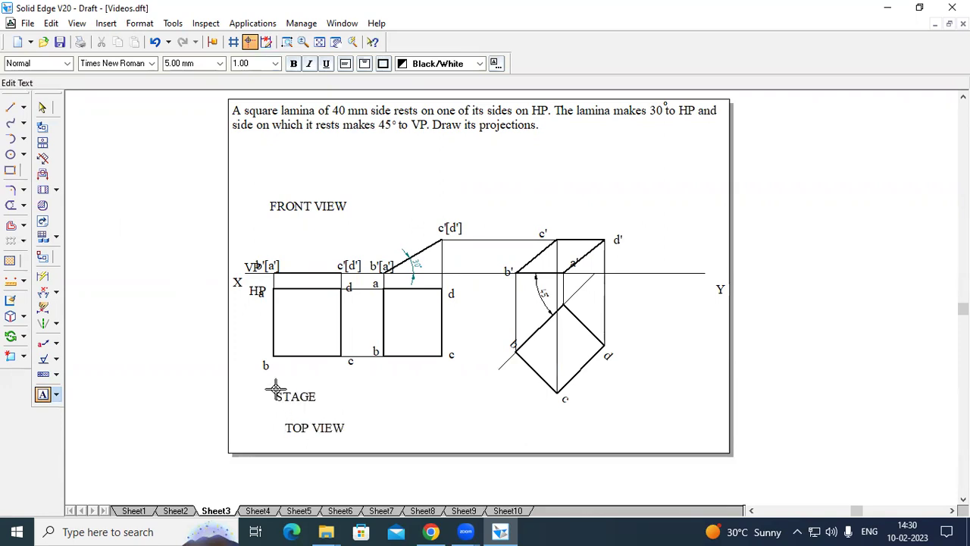
{"action": "type", "text": " 1"}
{"action": "type", "text": "STAGE 2"}
{"action": "left_click", "coordinate": [548, 415]}
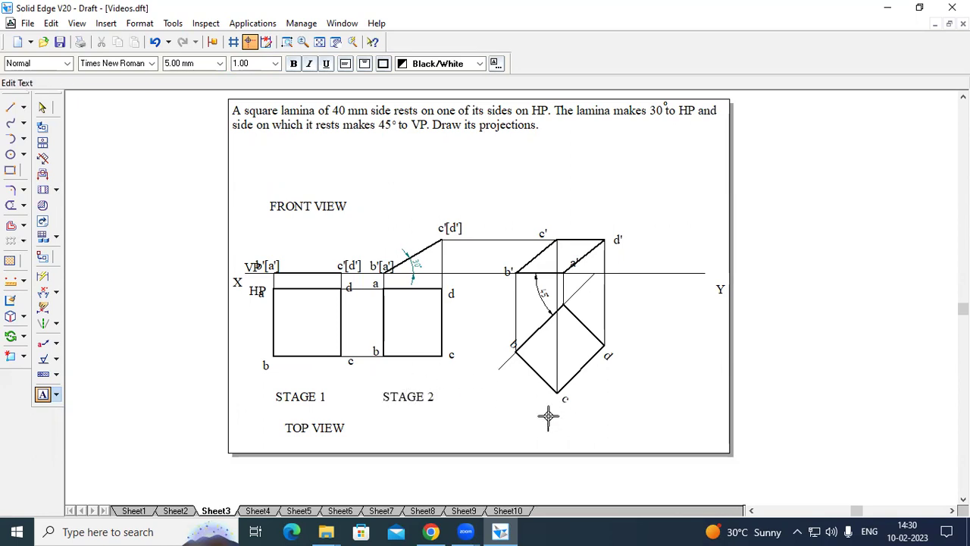